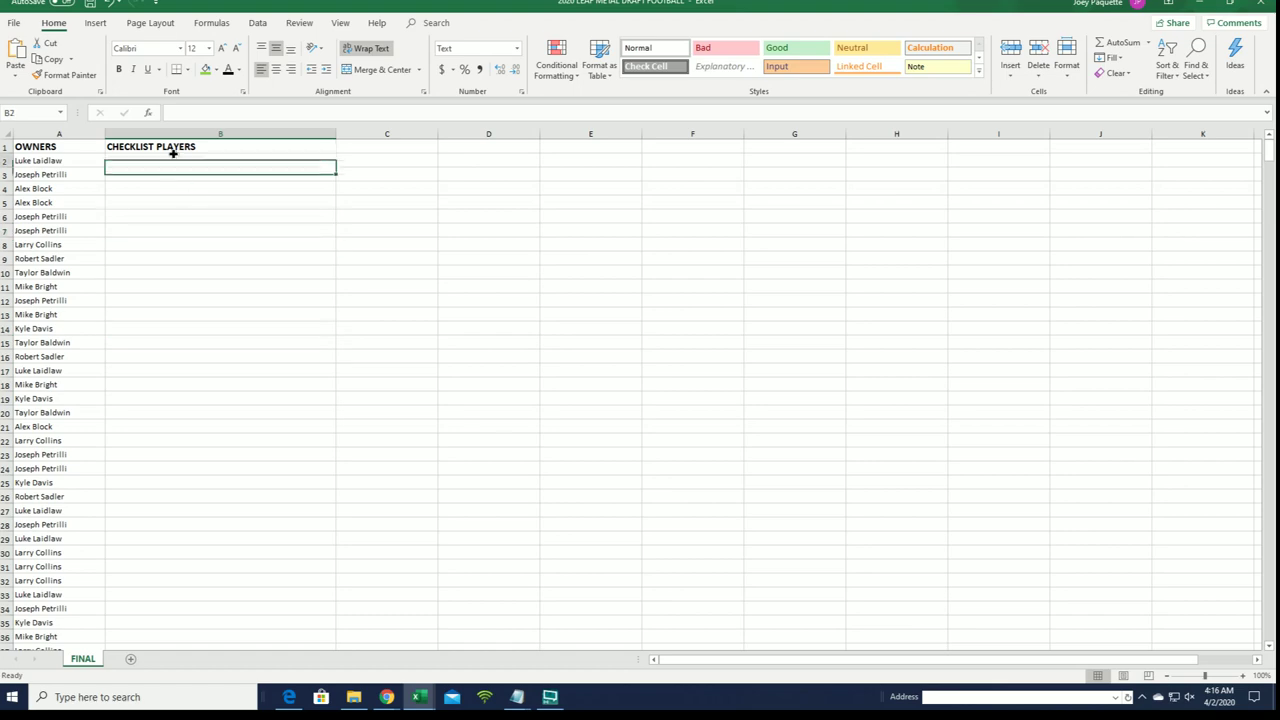
Step: Switch from the spreadsheet to the RANDOM.ORG browser page and bring up an empty List Randomizer form
left_click(1199, 4)
scroll(497, 68, "up", 6)
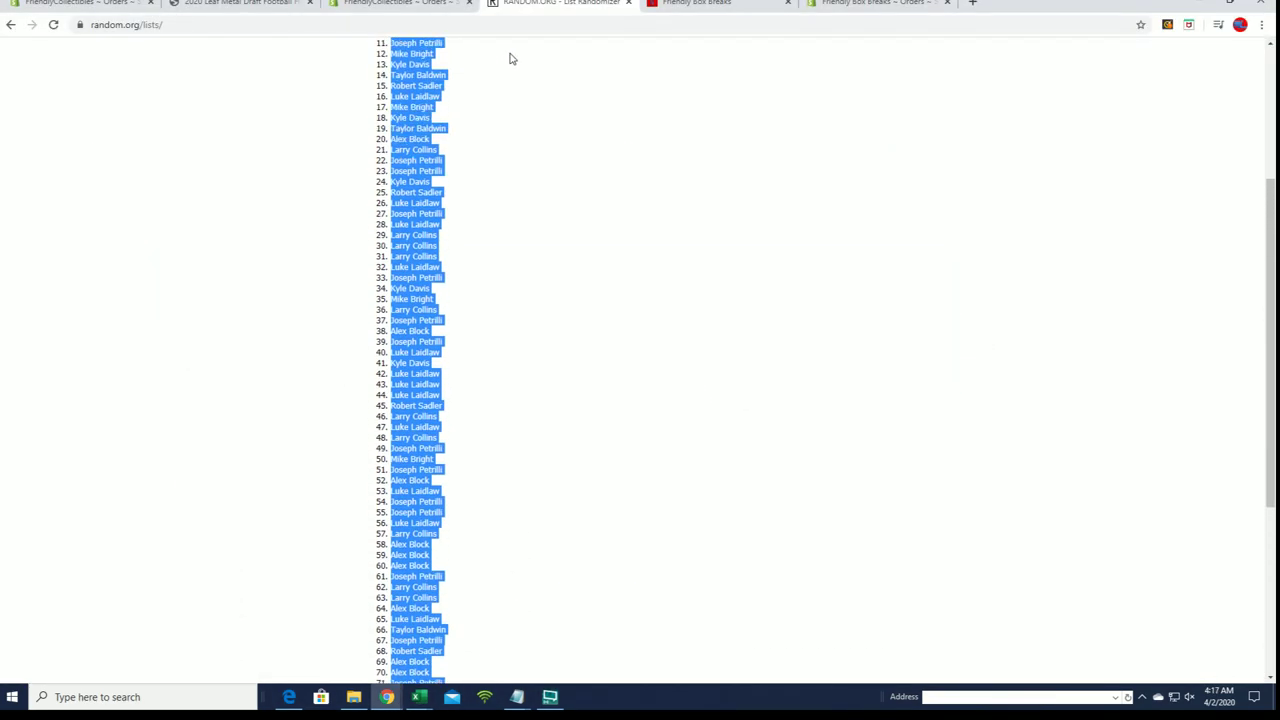
left_click(531, 76)
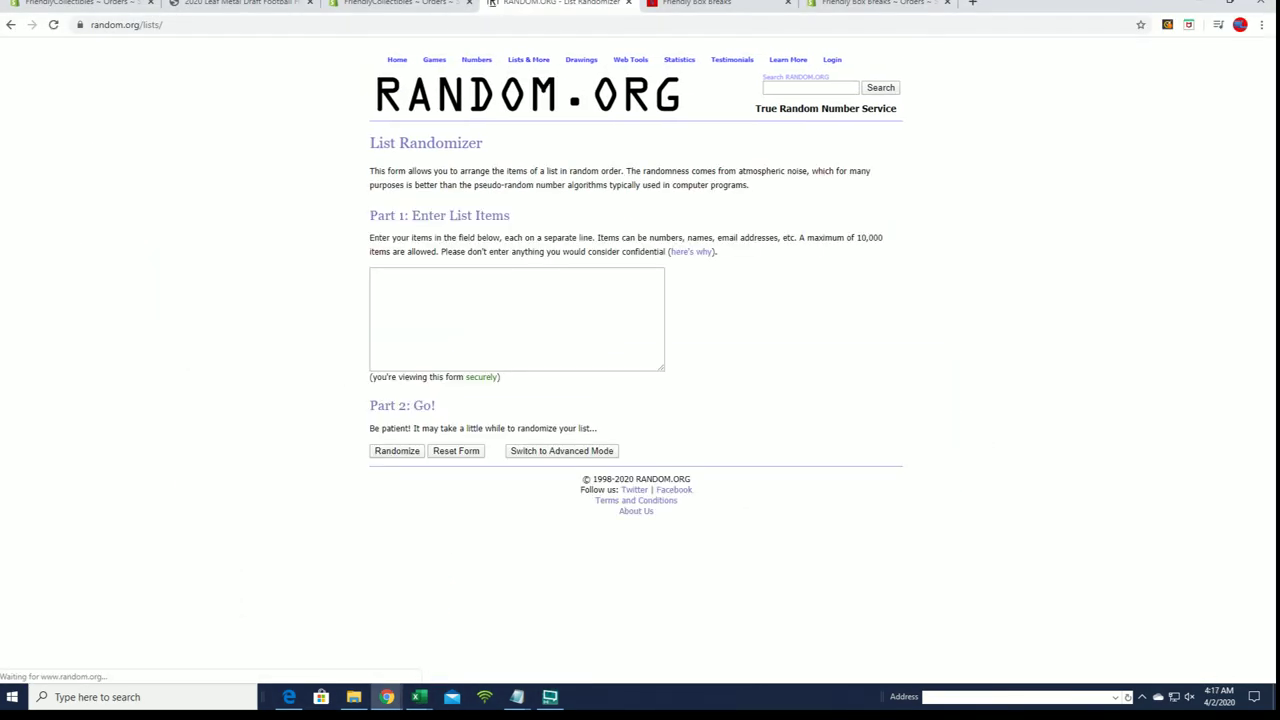
Step: Copy the full list of checklist players from the Notepad file and paste it into the List Randomizer's items field
key("alt+Tab")
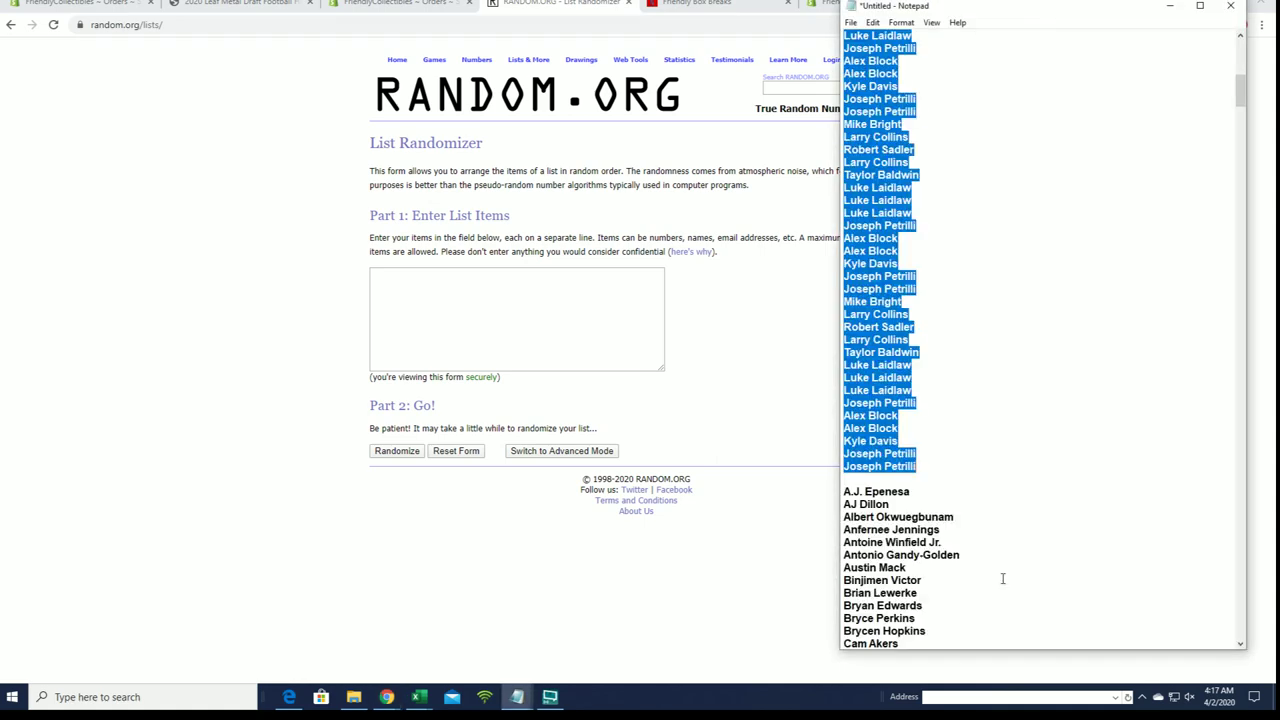
scroll(1119, 470, "down", 3)
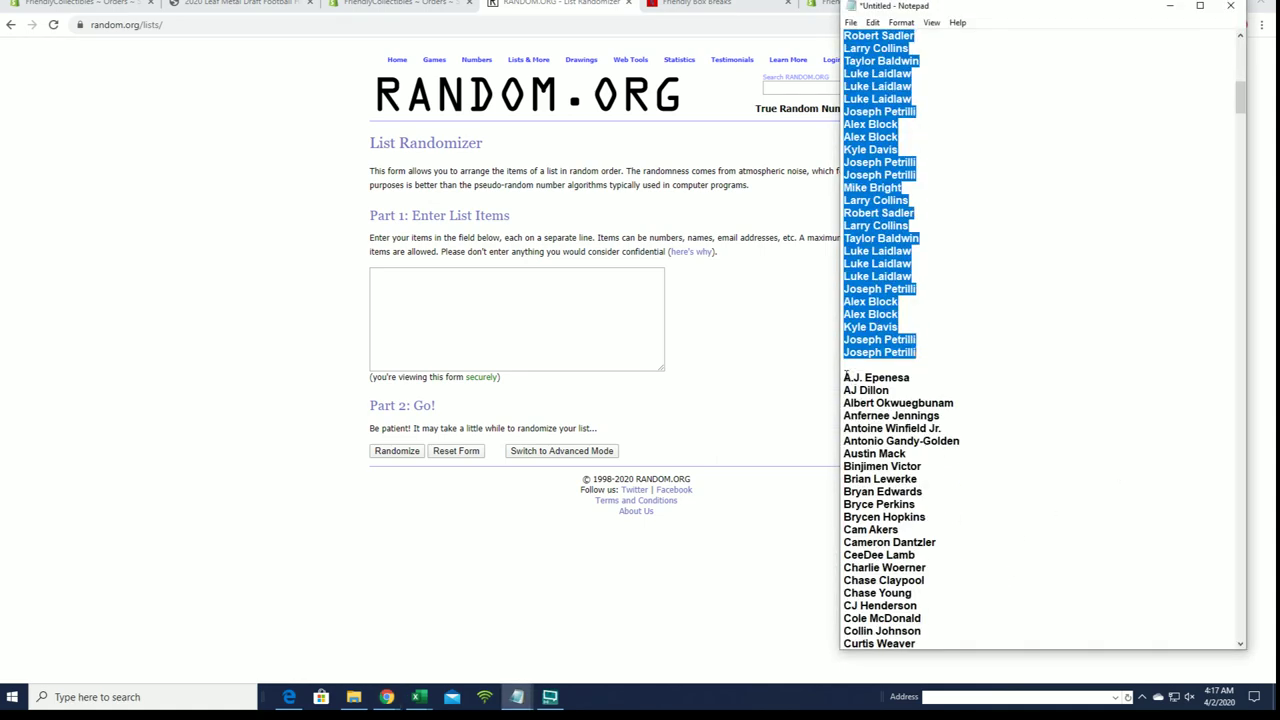
left_click_drag(846, 377, 1010, 275)
right_click(943, 197)
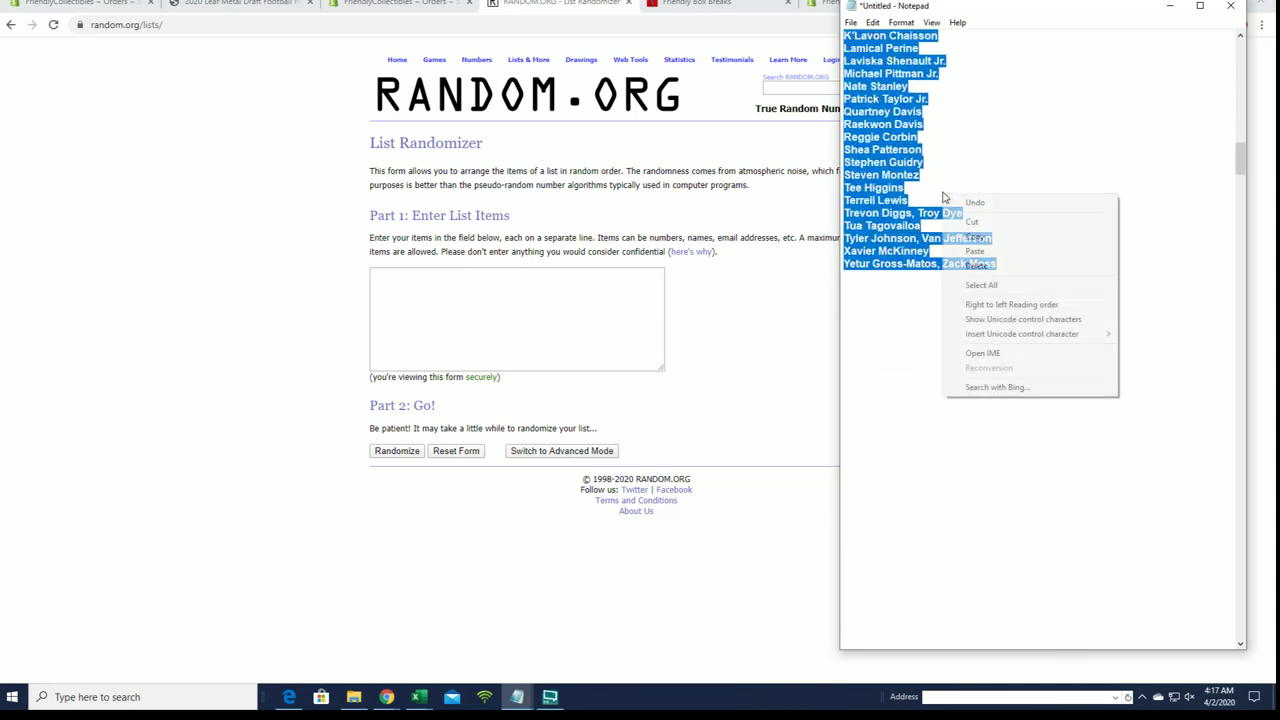
left_click(975, 236)
right_click(480, 290)
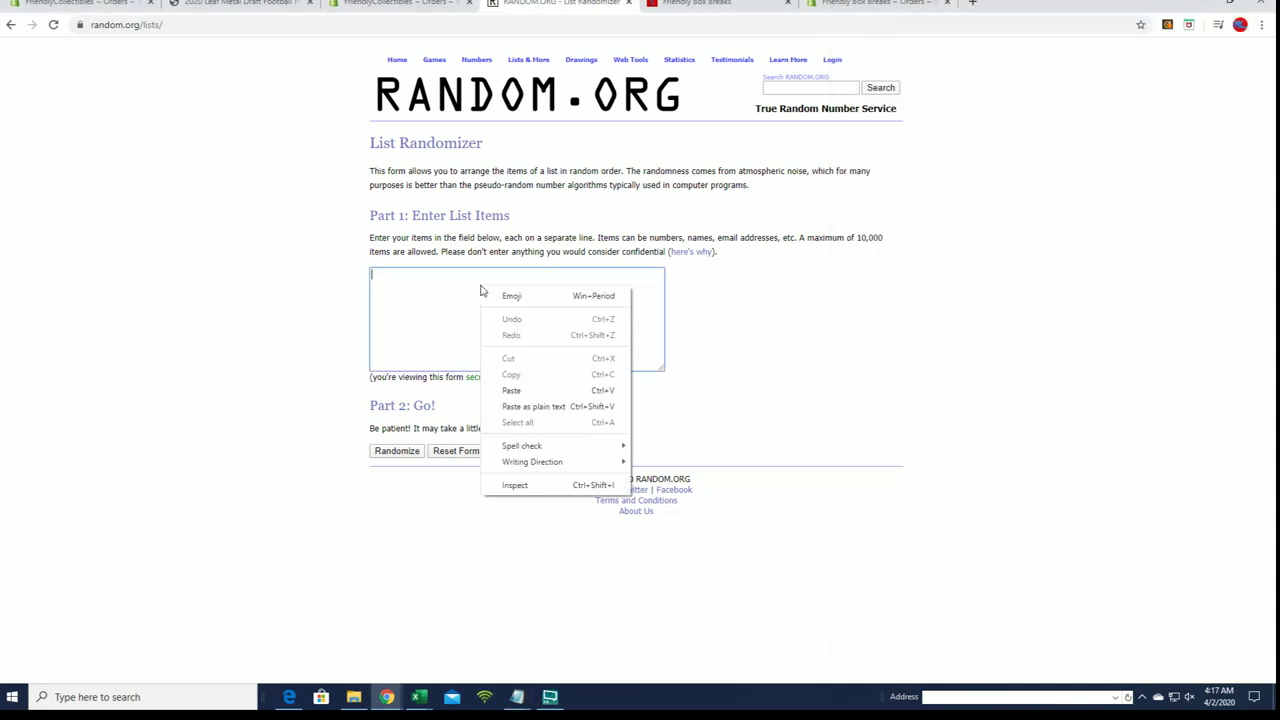
left_click(515, 390)
Step: Randomize the checklist player list seven times in total
left_click(400, 451)
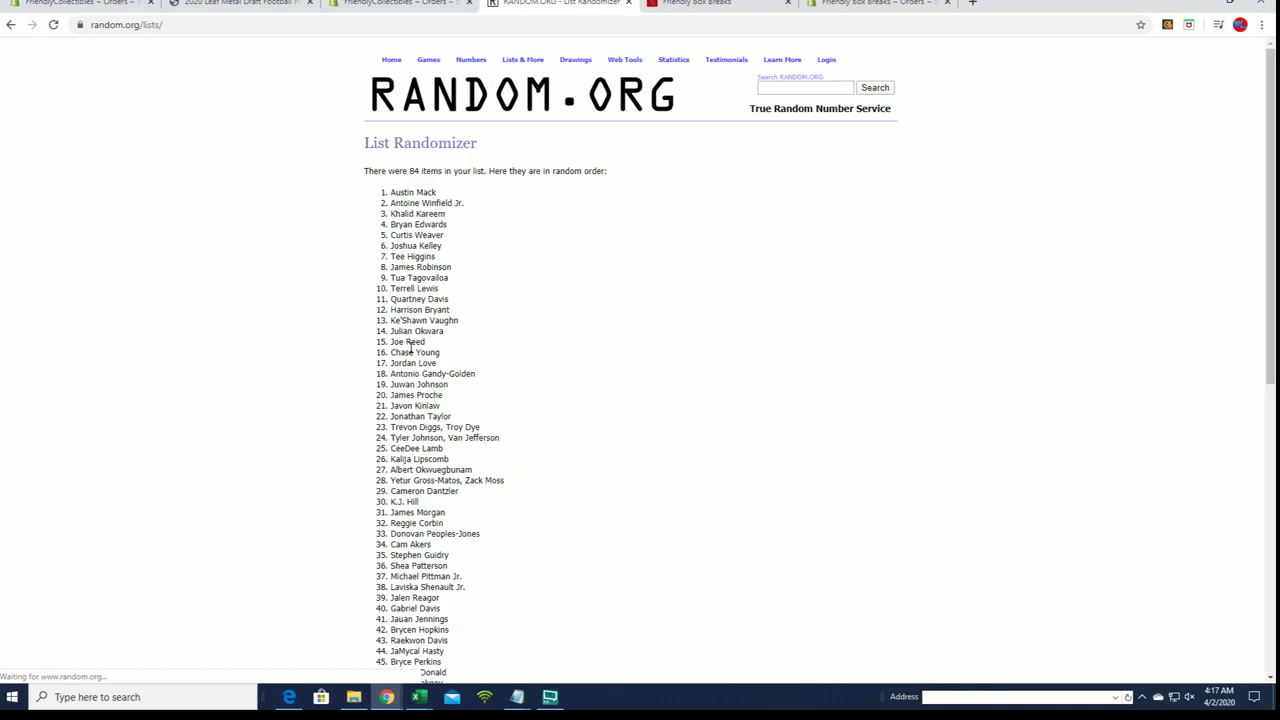
scroll(410, 348, "down", 5)
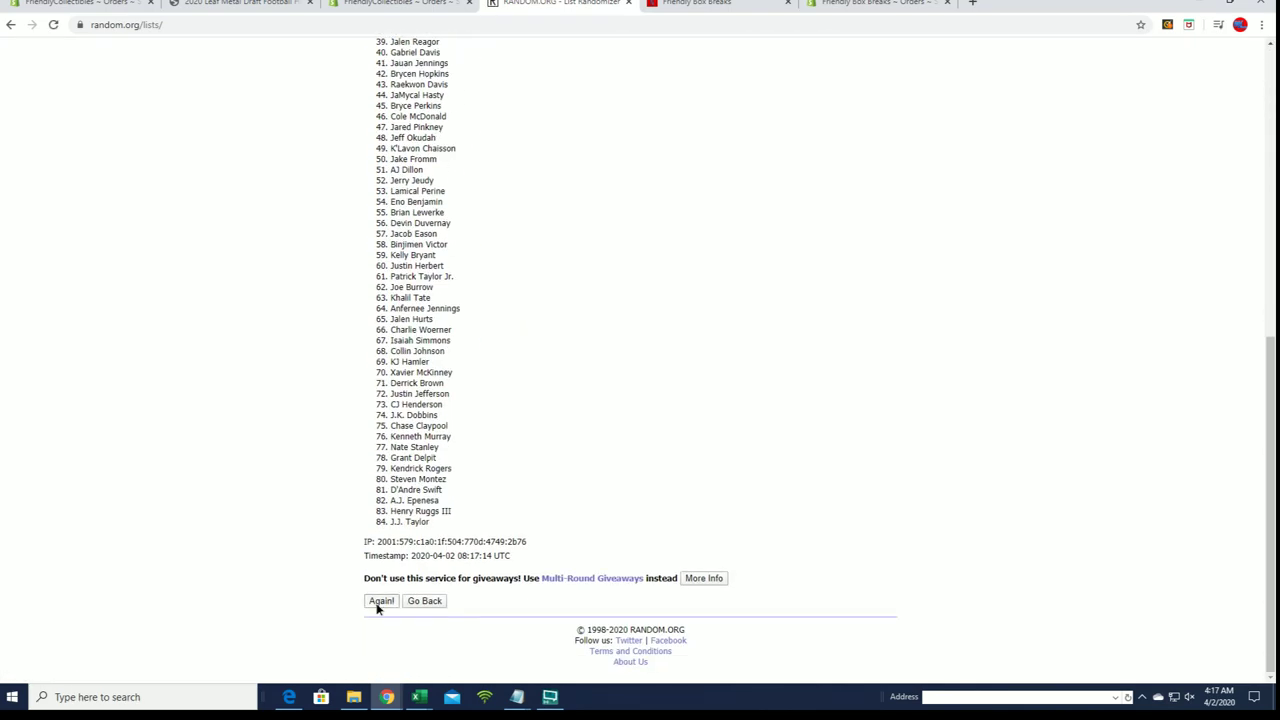
left_click(380, 600)
left_click(380, 600)
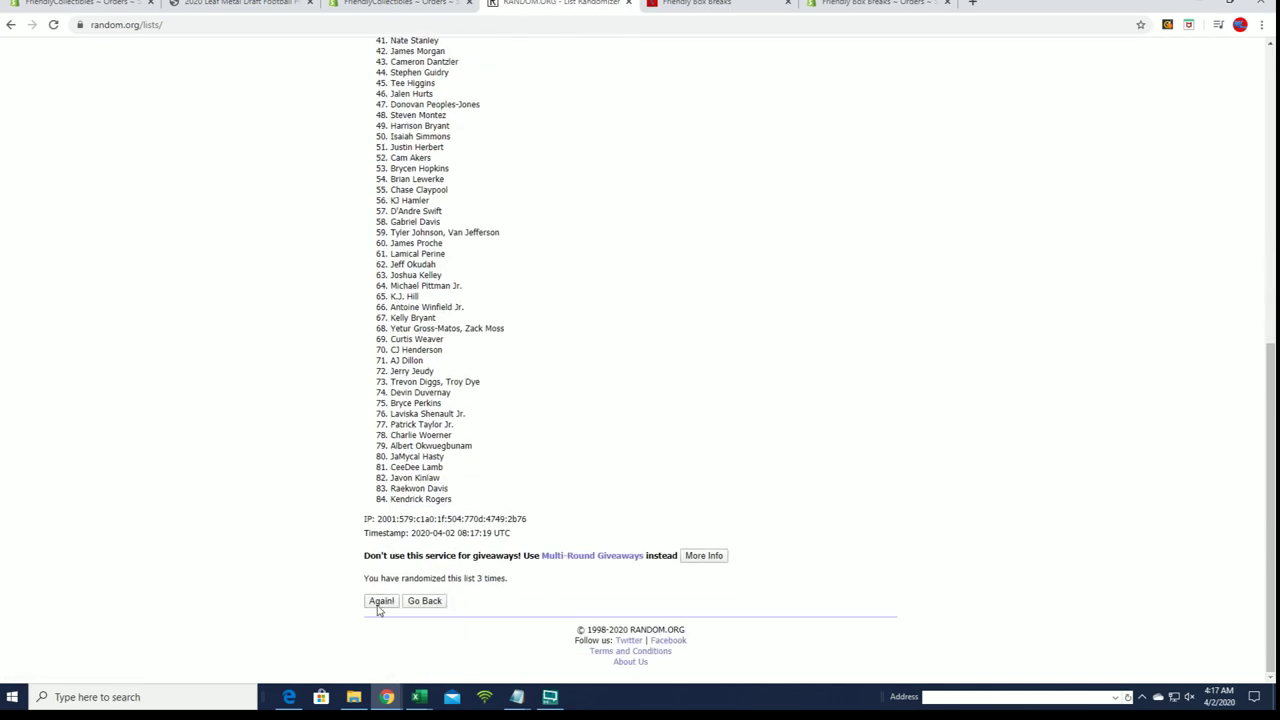
left_click(383, 602)
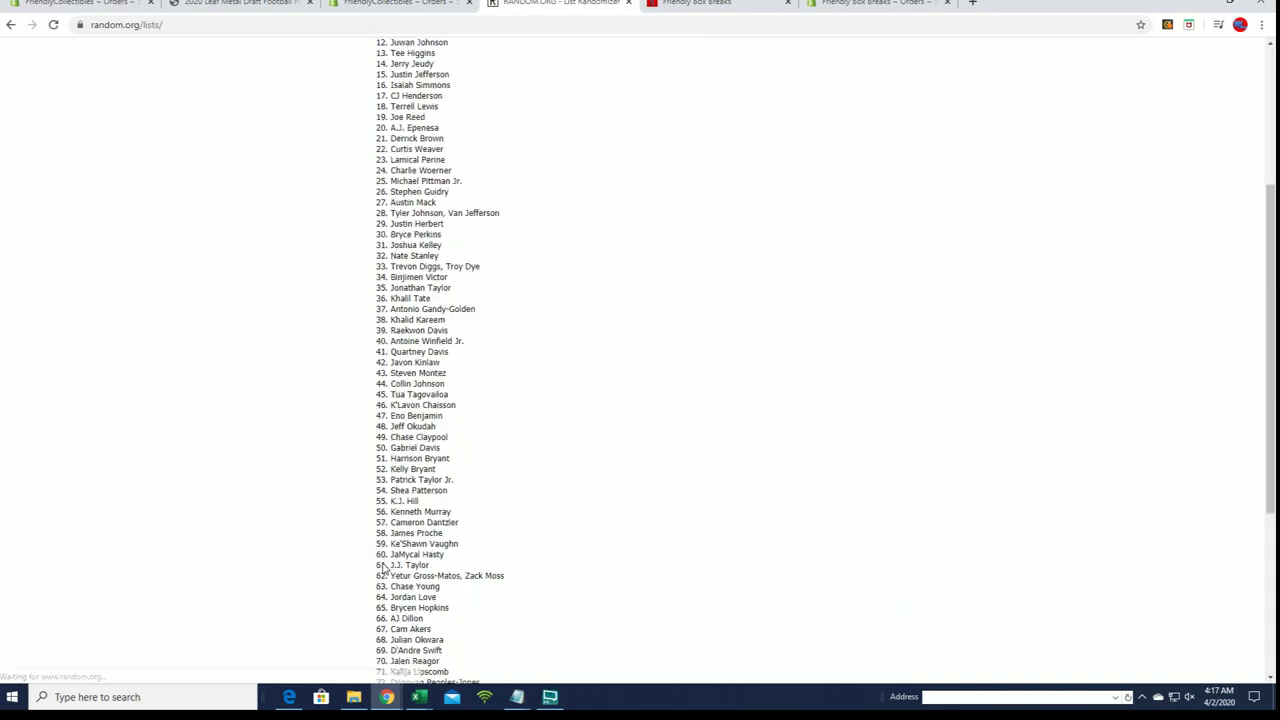
left_click(380, 600)
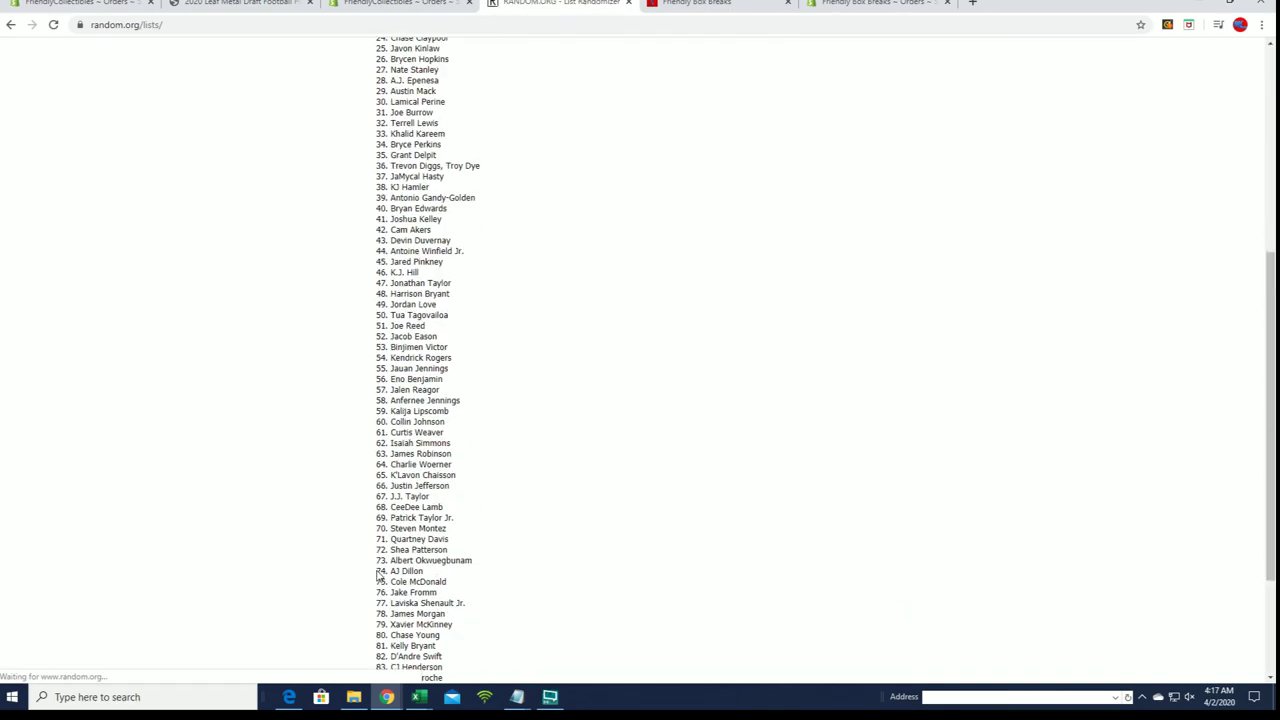
left_click(381, 603)
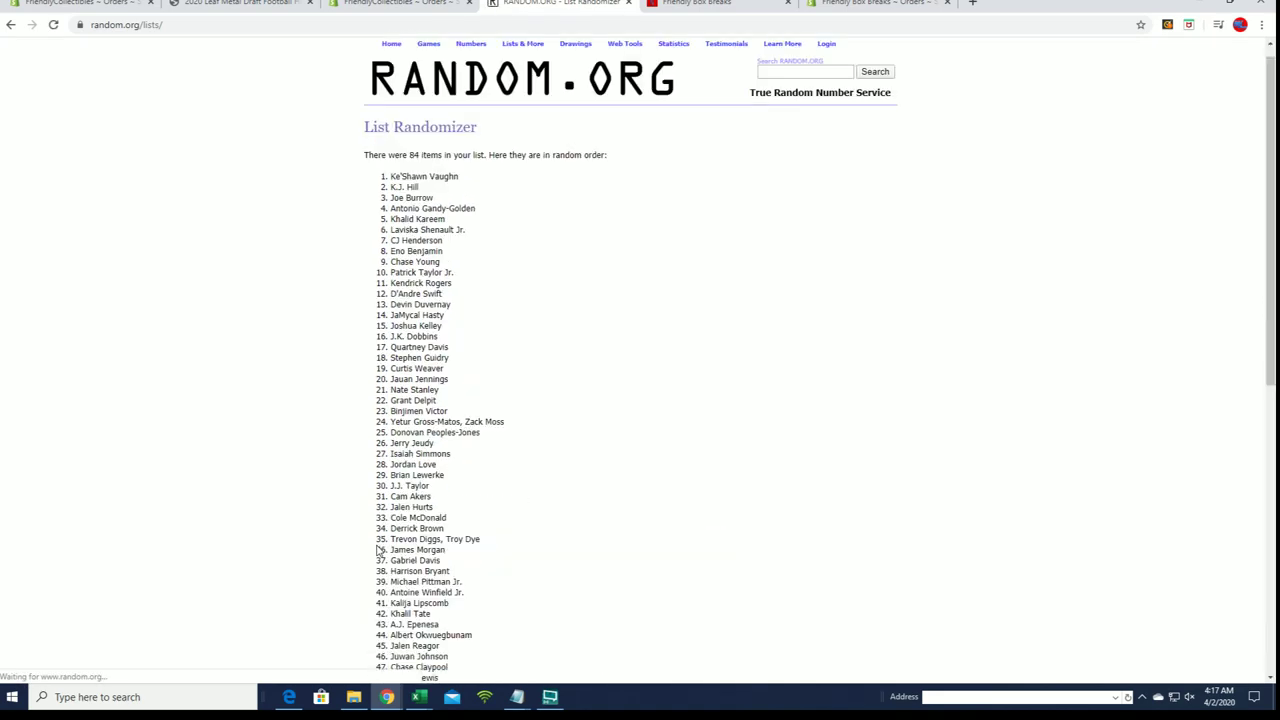
scroll(378, 548, "down", 5)
left_click(381, 645)
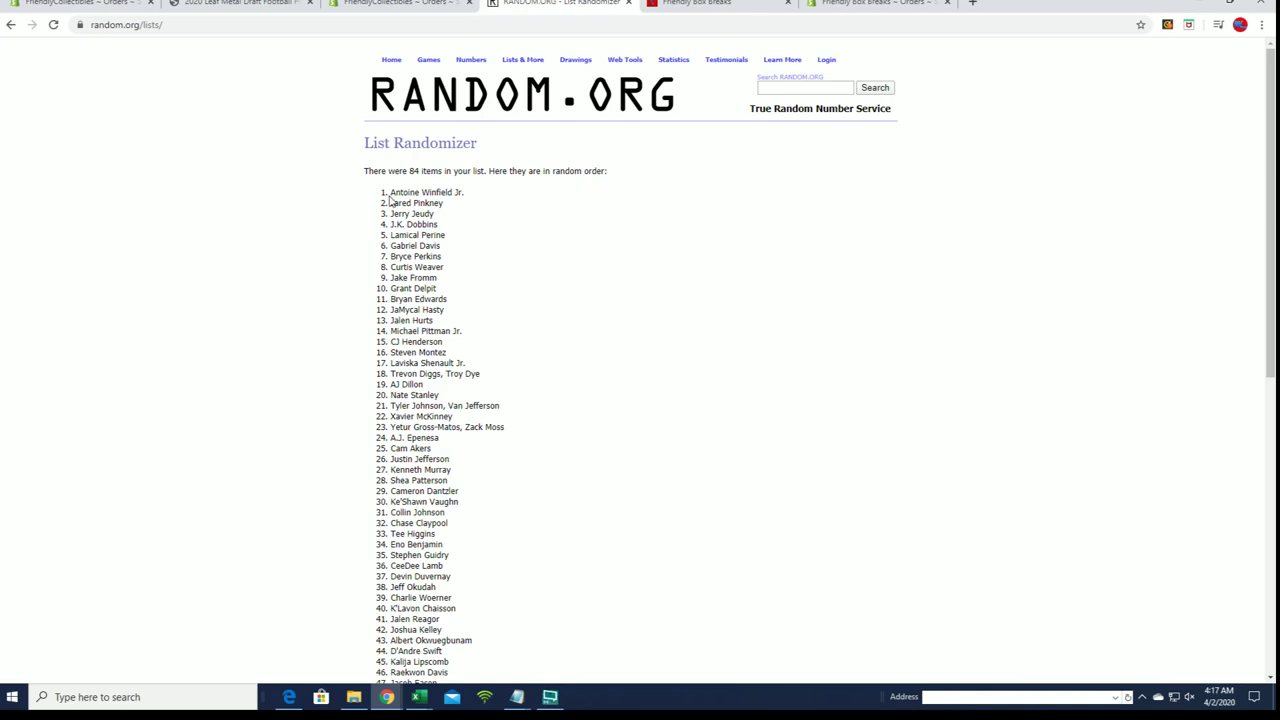
Step: Copy all 84 player names from the final randomized list
left_click_drag(391, 192, 494, 499)
scroll(486, 334, "down", 6)
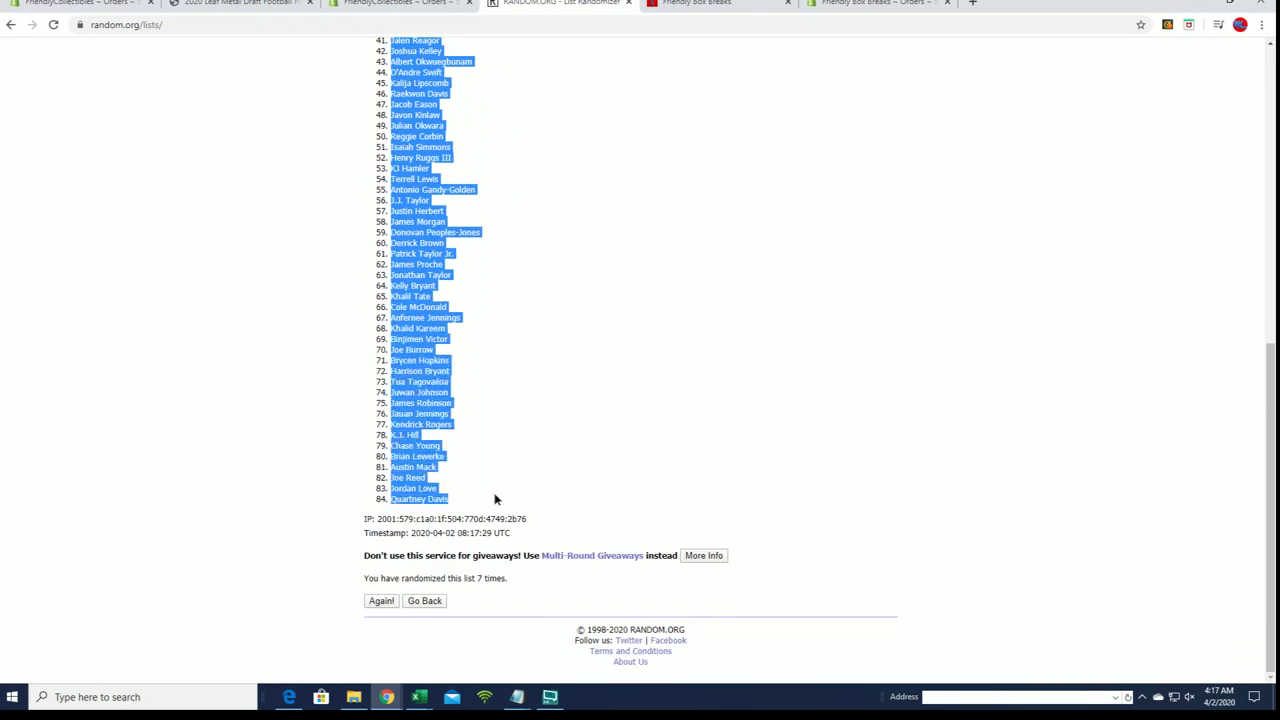
right_click(445, 361)
left_click(455, 371)
Step: Switch to the Excel workbook and paste the randomized players as unformatted text into the Checklist Players column, starting at B2
key("alt+Tab")
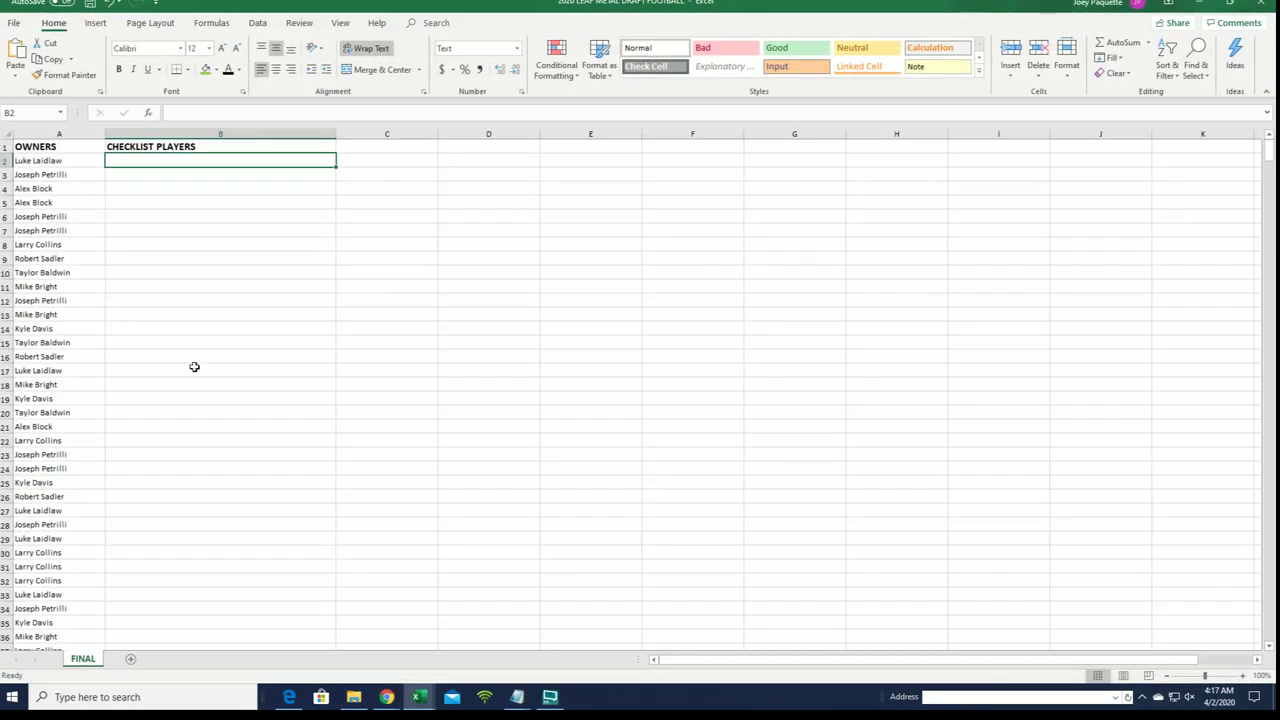
left_click(194, 345)
left_click(123, 160)
right_click(128, 159)
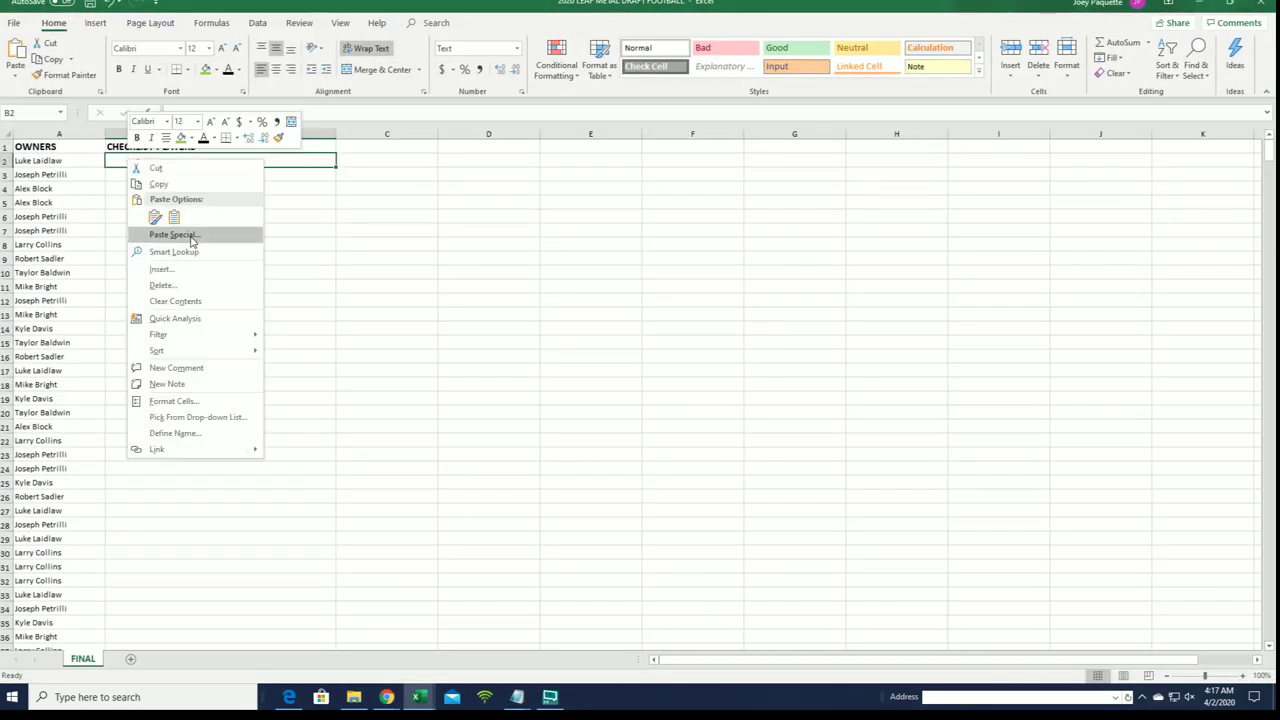
left_click(173, 234)
left_click(178, 172)
left_click(259, 364)
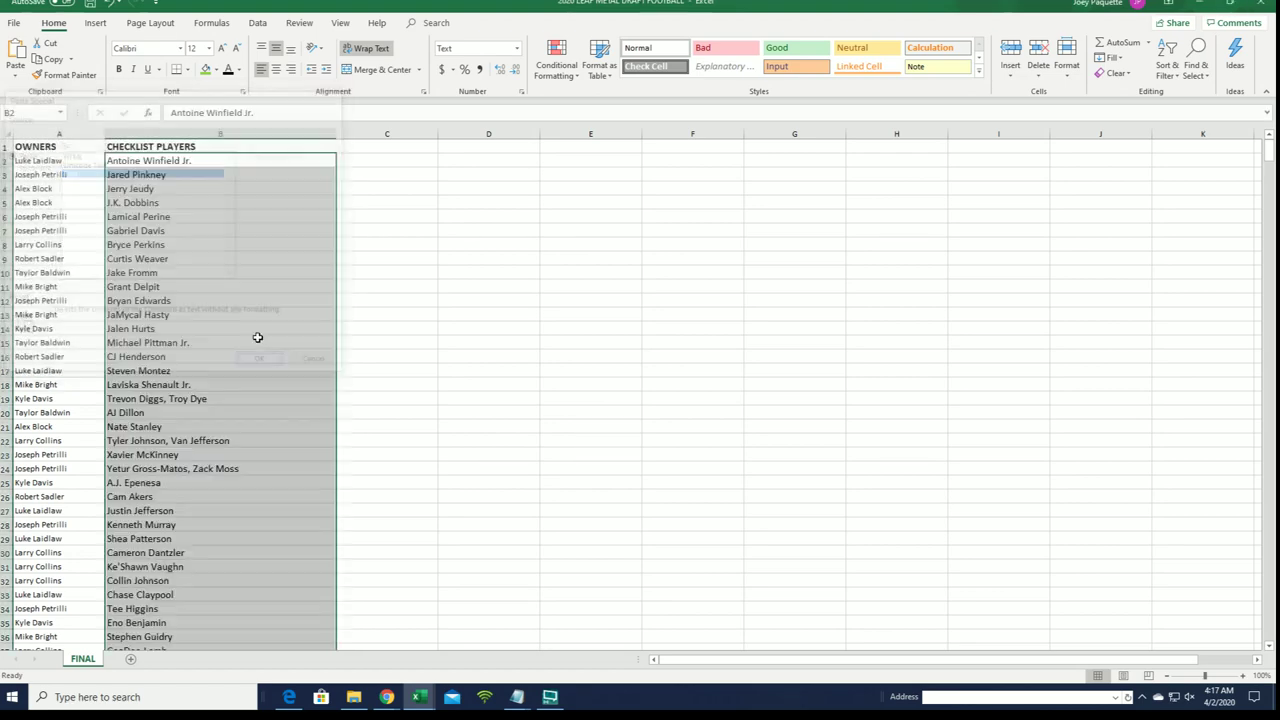
Step: Check that the pasted players fill the list to its end, and narrow column B to fit the names more closely
scroll(280, 223, "down", 19)
scroll(282, 219, "up", 19)
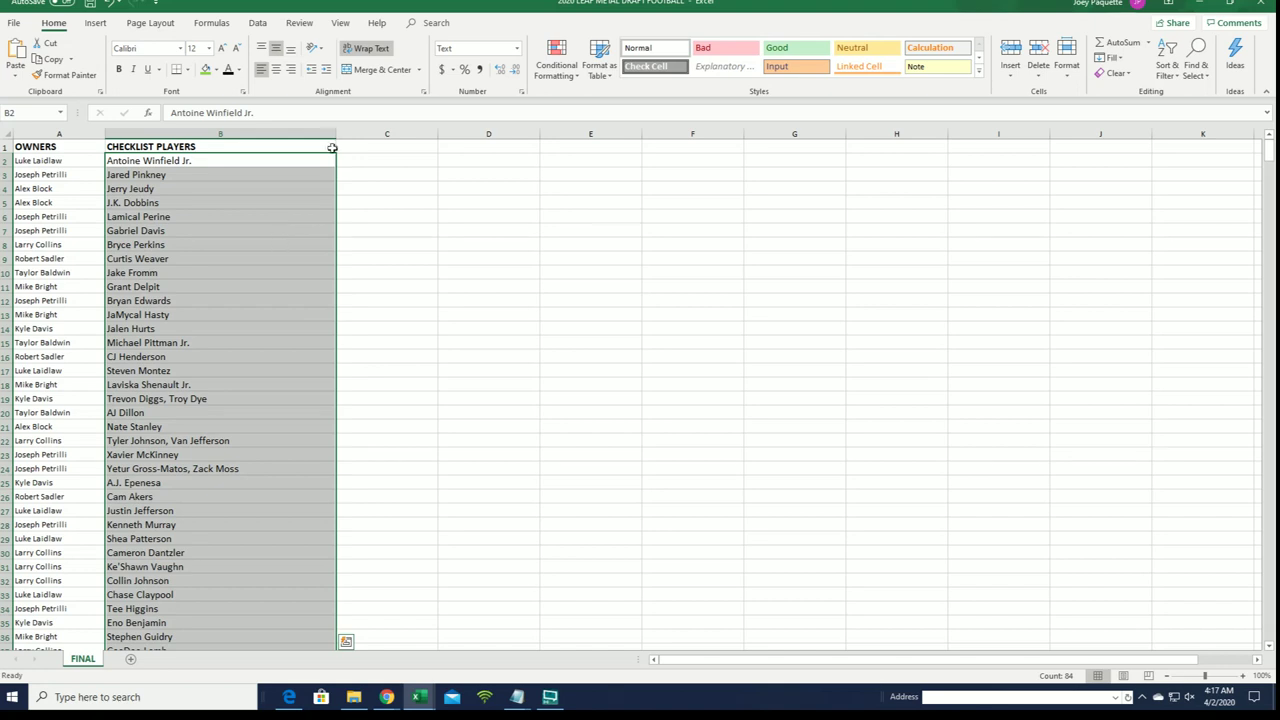
left_click_drag(336, 133, 269, 122)
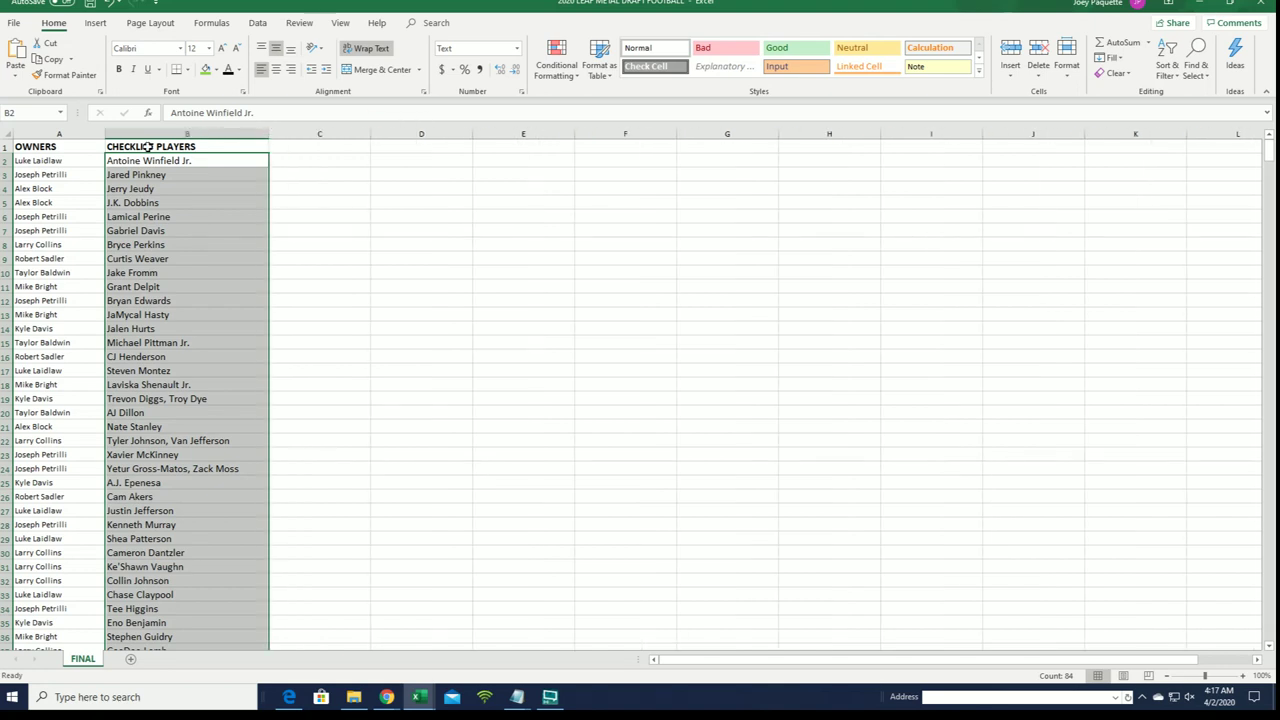
Step: Apply all borders to the Owners and Checklist Players columns, leaving cell A2 selected
left_click_drag(59, 133, 187, 133)
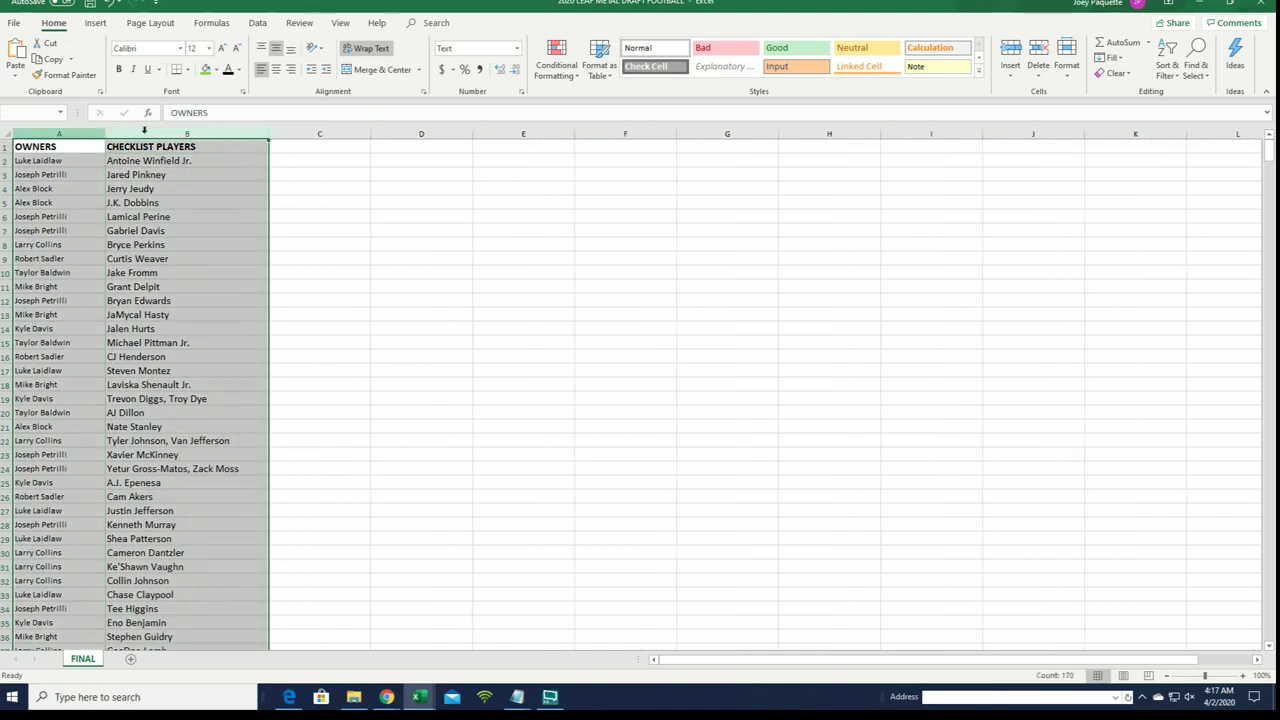
left_click(187, 70)
left_click(224, 193)
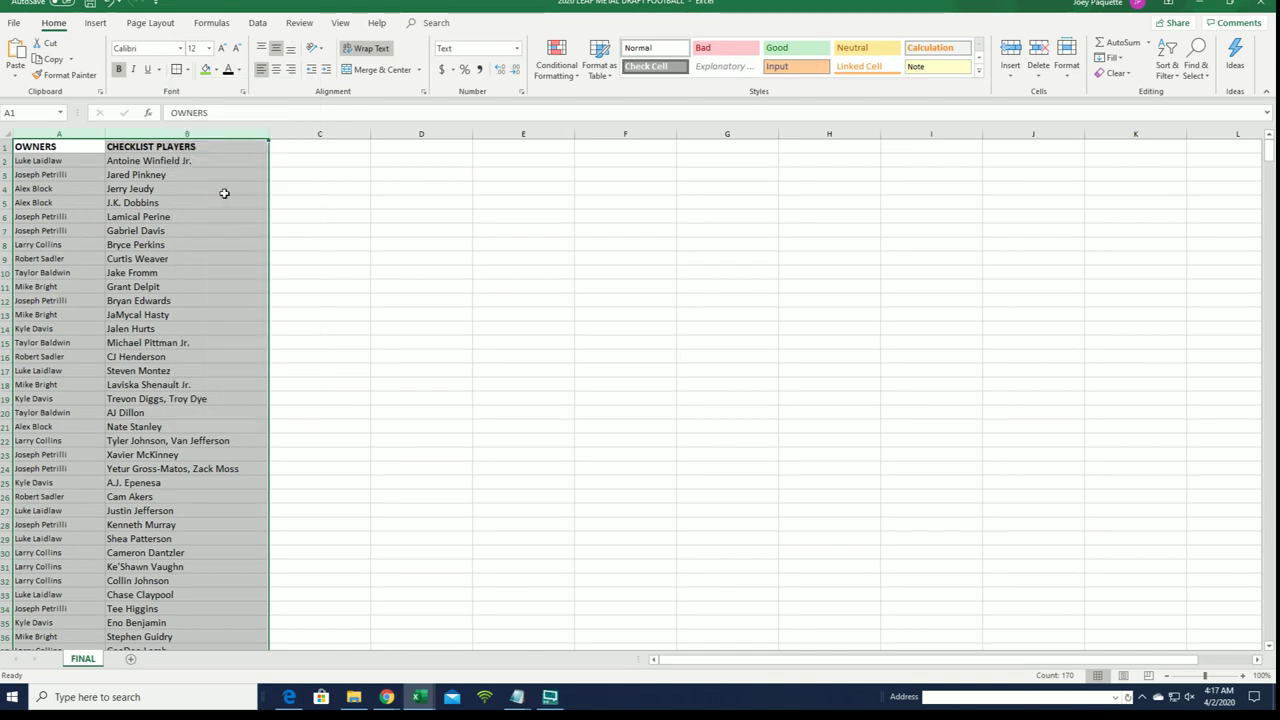
left_click(187, 70)
left_click(224, 179)
left_click_drag(90, 160, 187, 398)
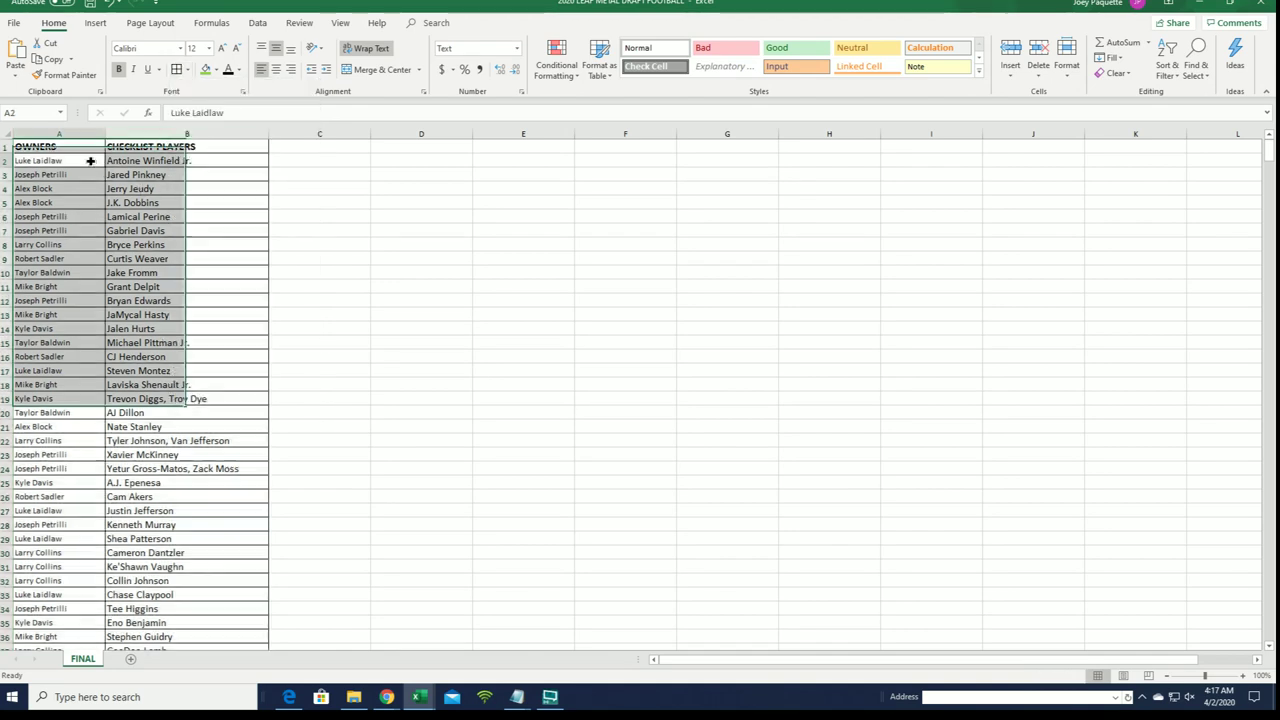
left_click(90, 160)
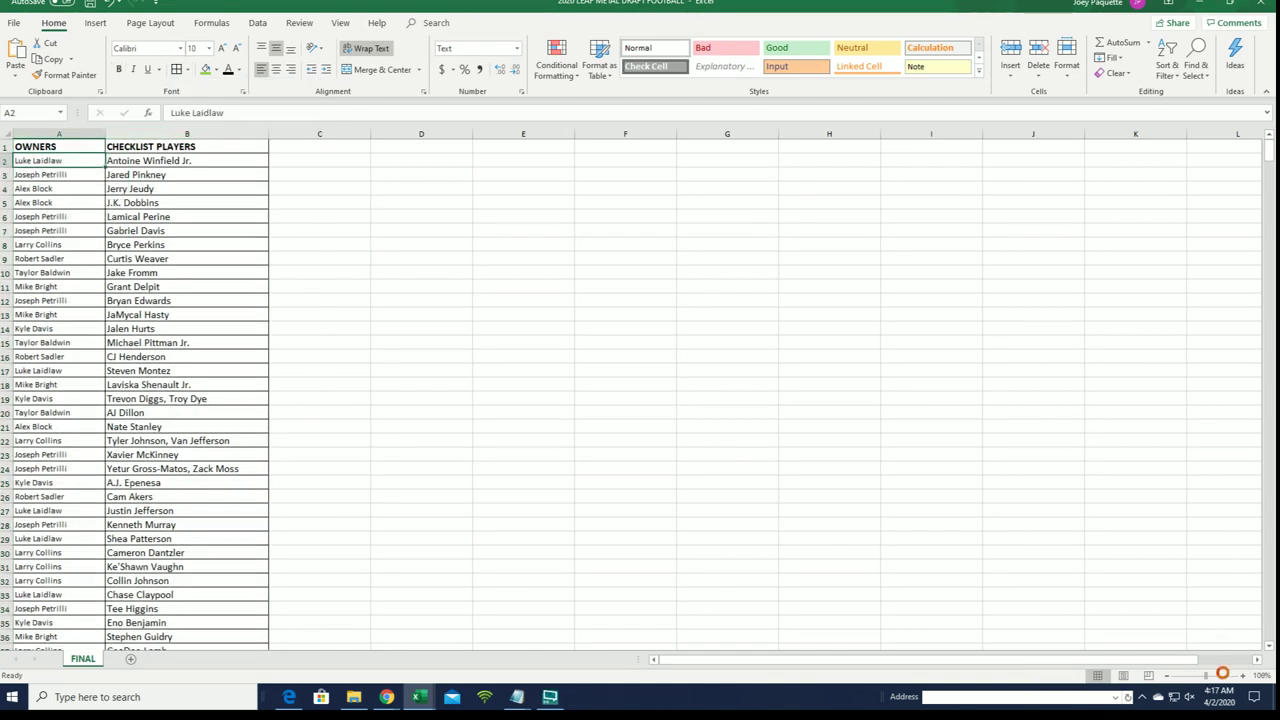
Step: Read through the owner and checklist player pairings from row 2 to row 74 at 400% magnification
left_click_drag(1222, 673, 1240, 675)
scroll(1140, 503, "up", 1)
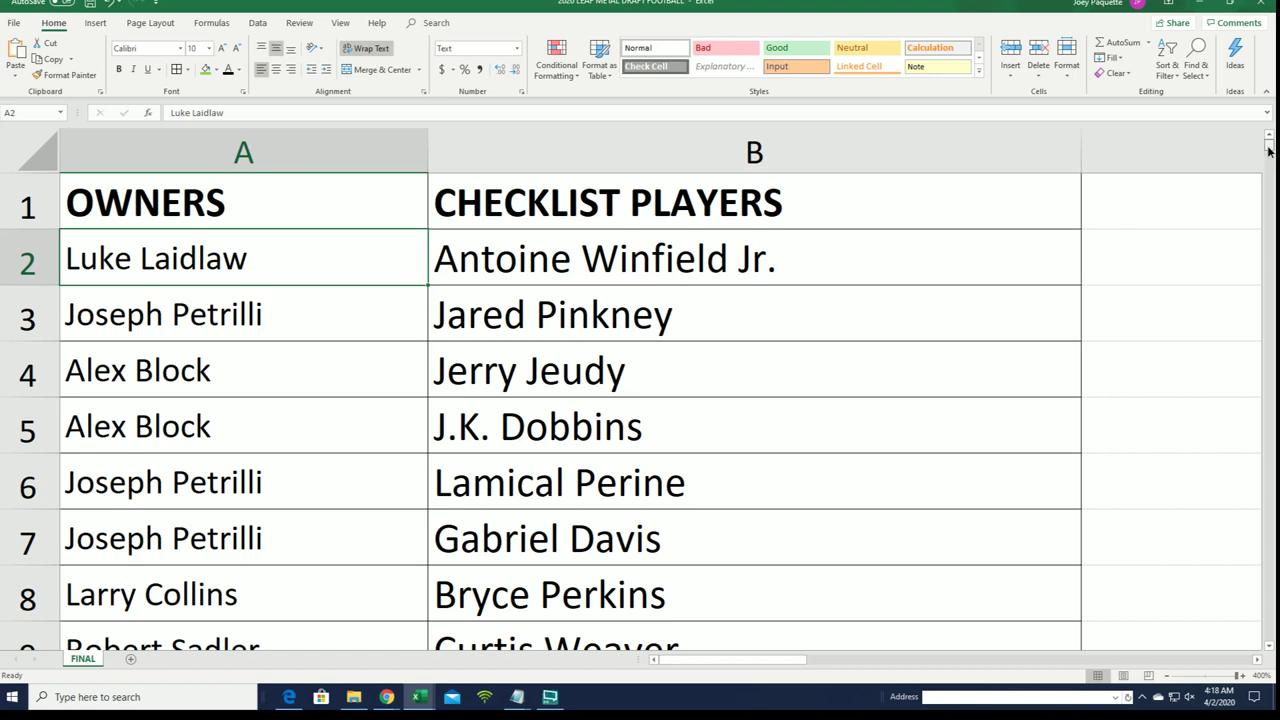
scroll(1268, 150, "down", 1)
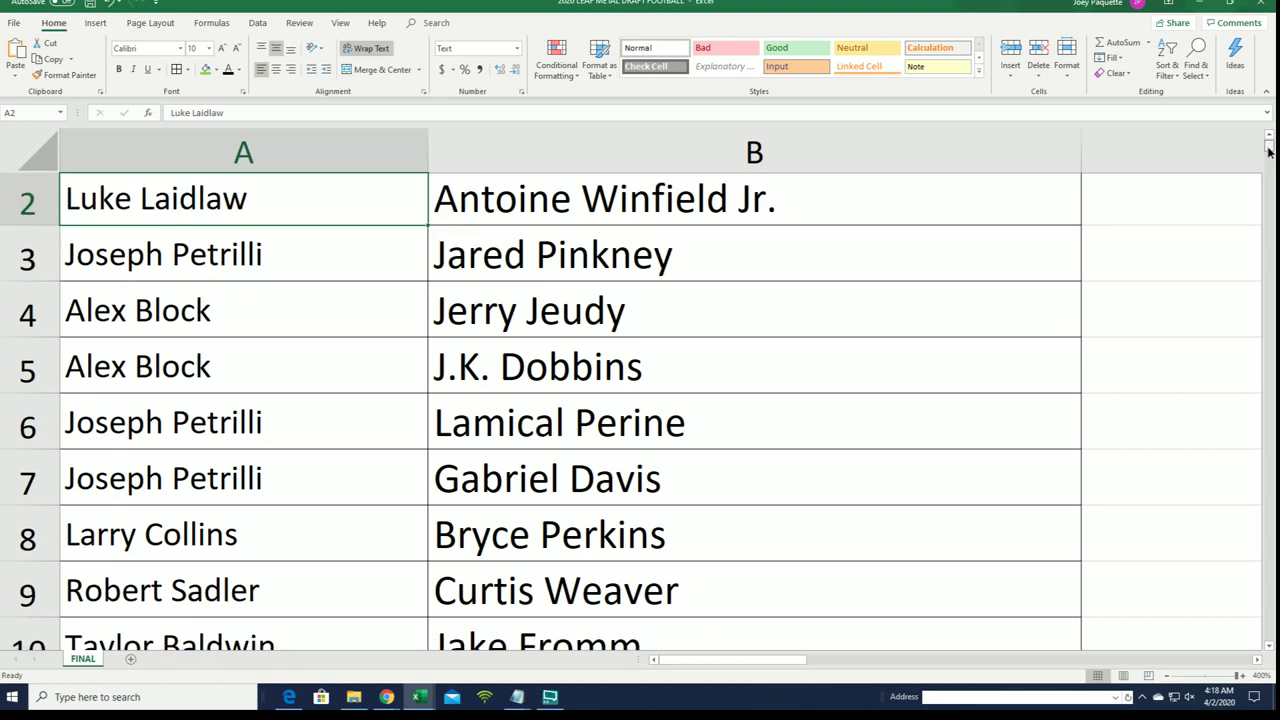
scroll(1268, 150, "down", 3)
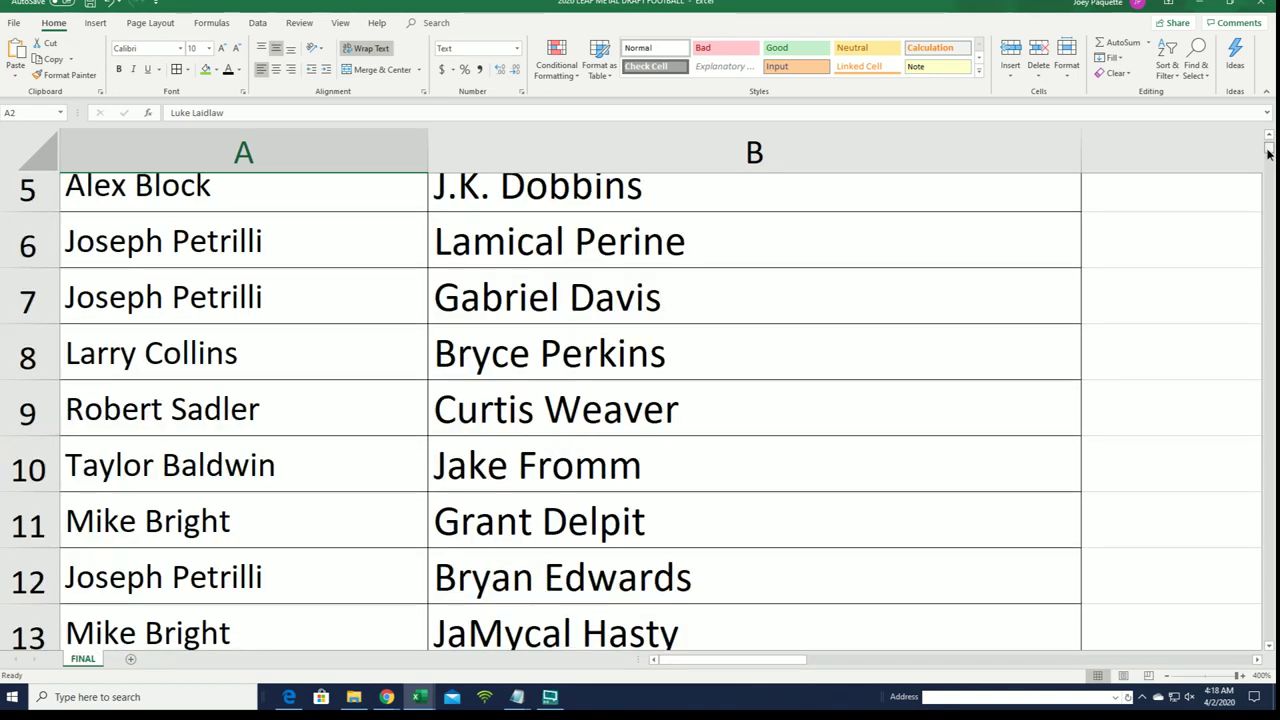
scroll(1268, 150, "down", 1)
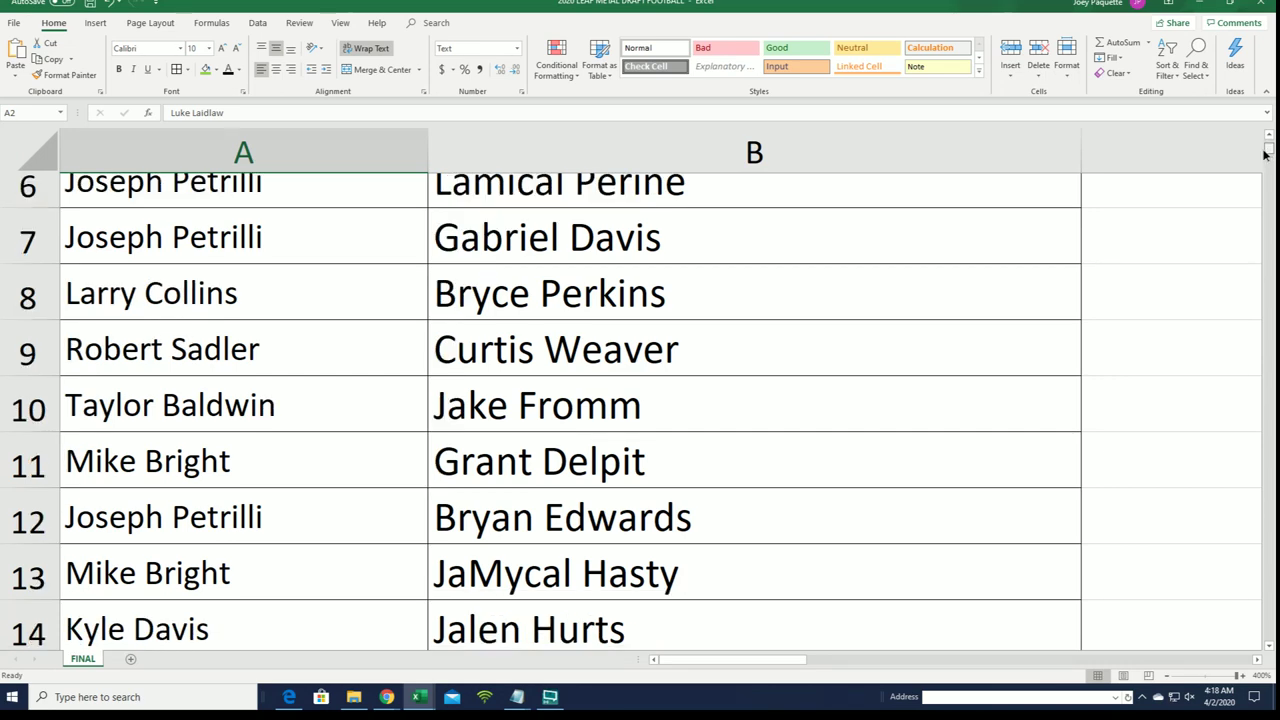
scroll(1265, 152, "down", 1)
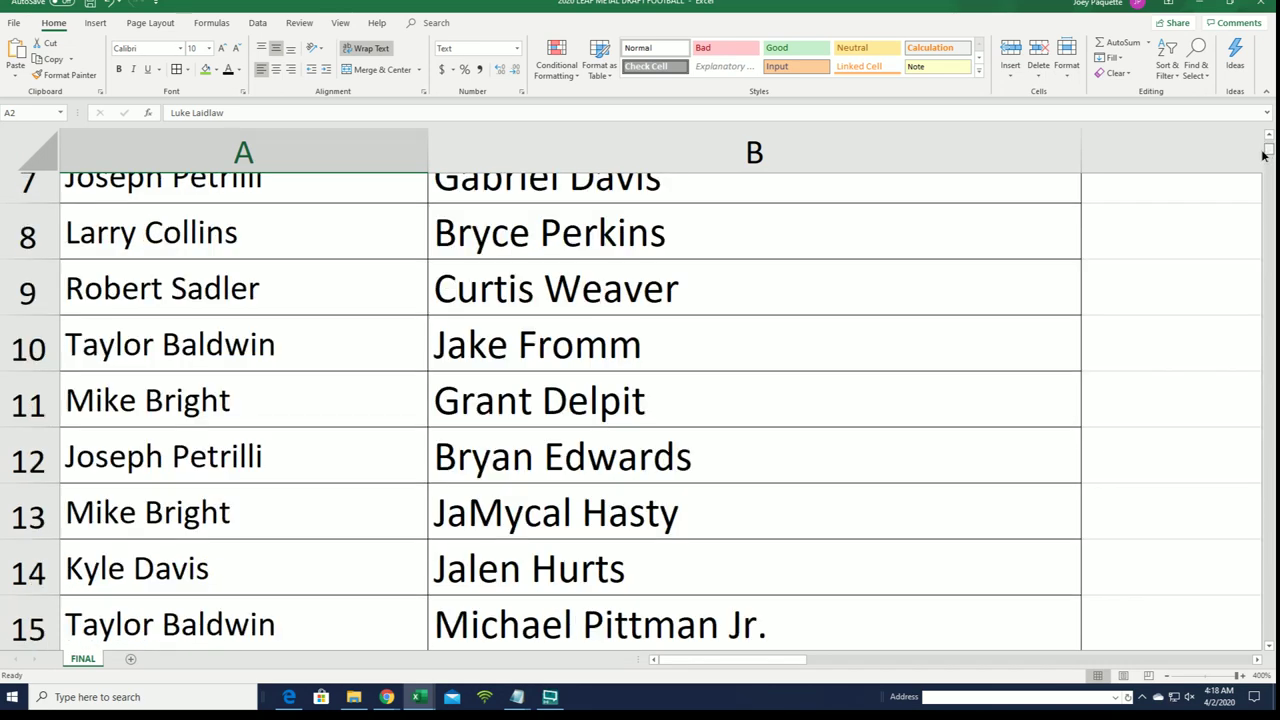
scroll(1265, 152, "down", 1)
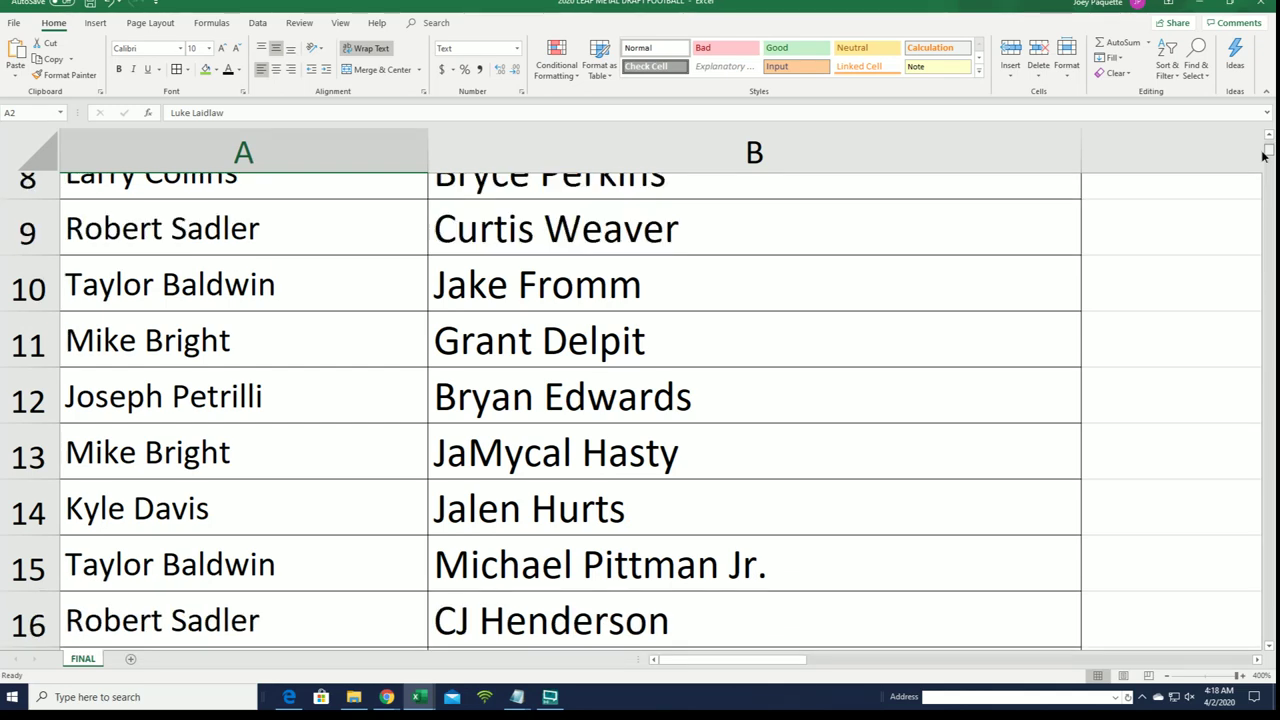
scroll(1265, 152, "down", 1)
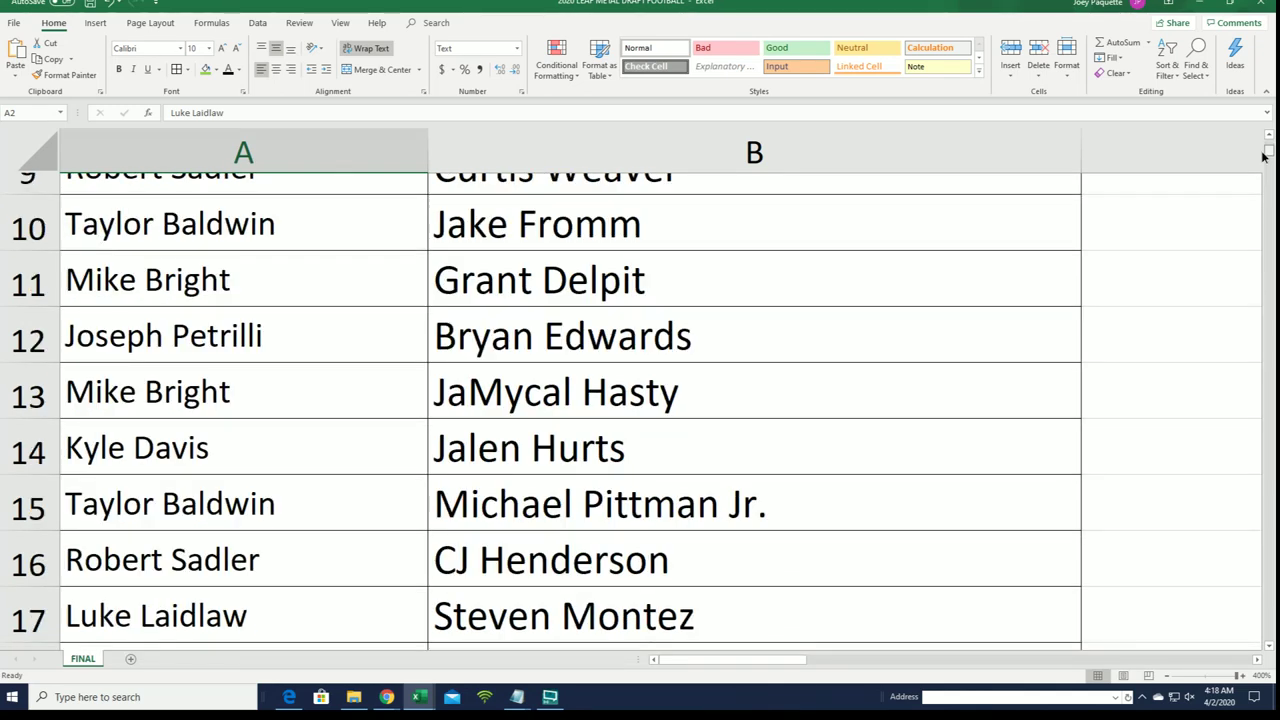
scroll(1265, 155, "down", 4)
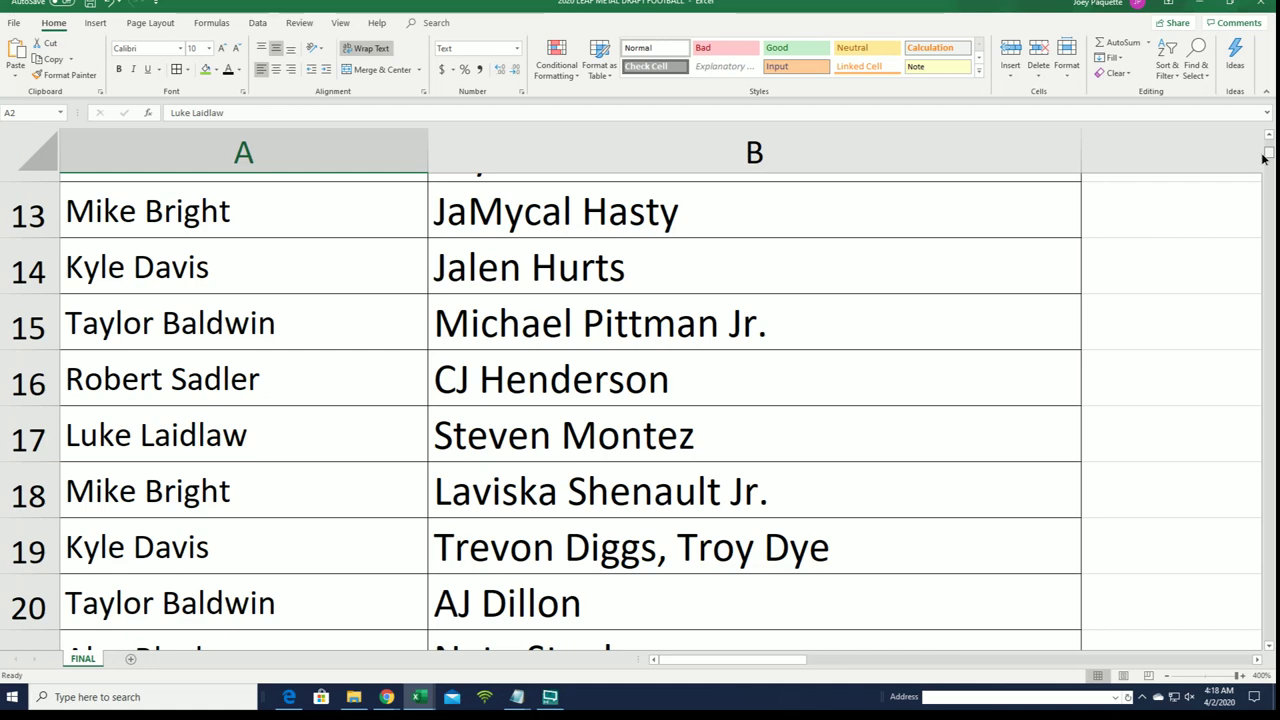
scroll(1265, 155, "down", 1)
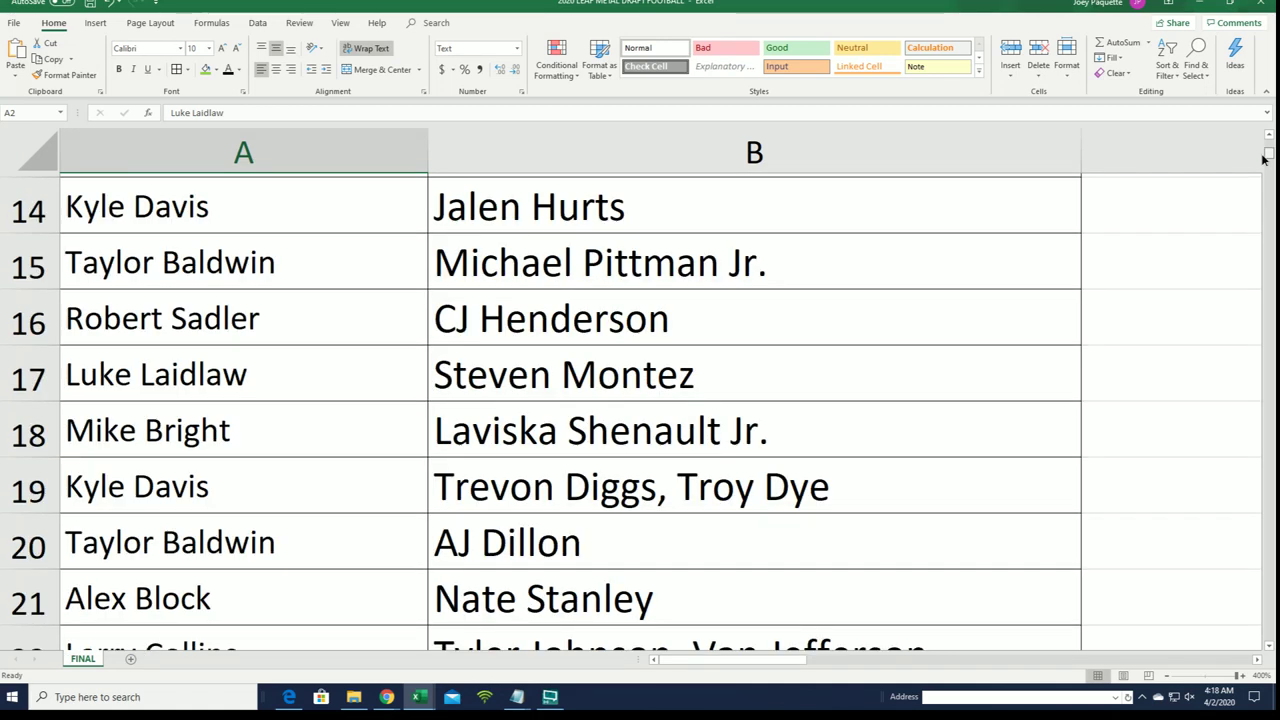
scroll(1265, 158, "down", 3)
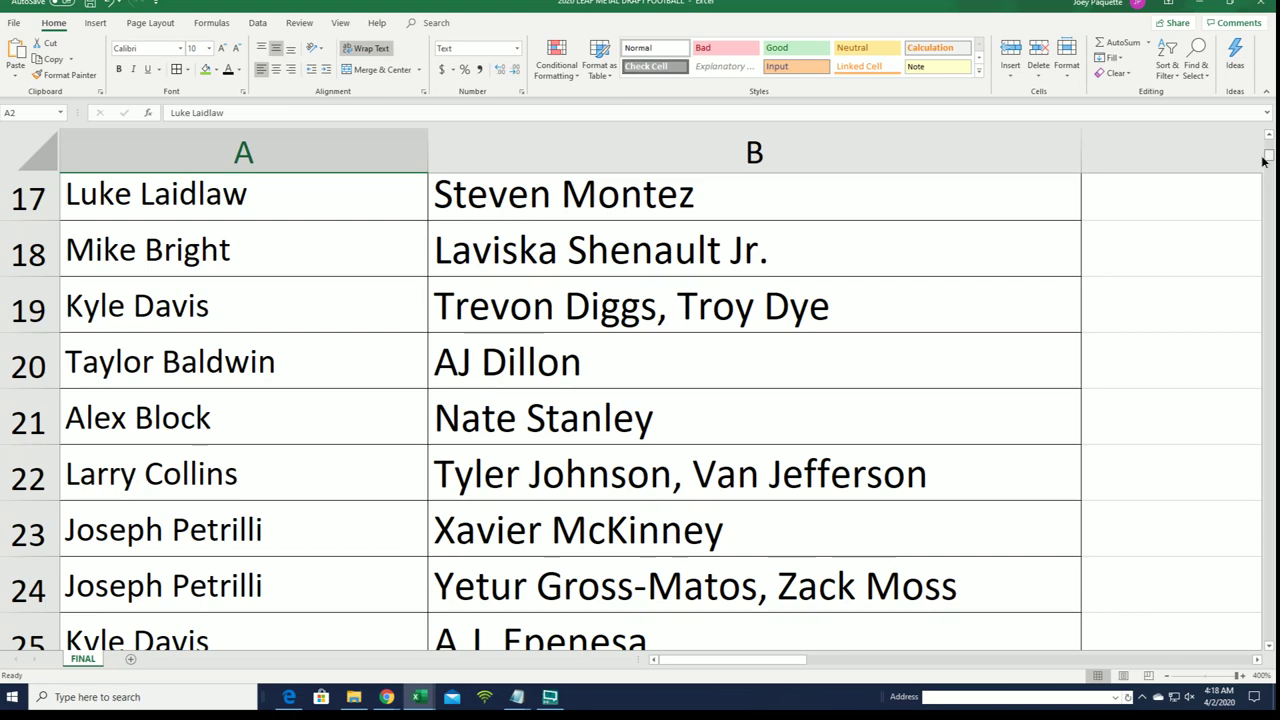
scroll(1265, 160, "down", 3)
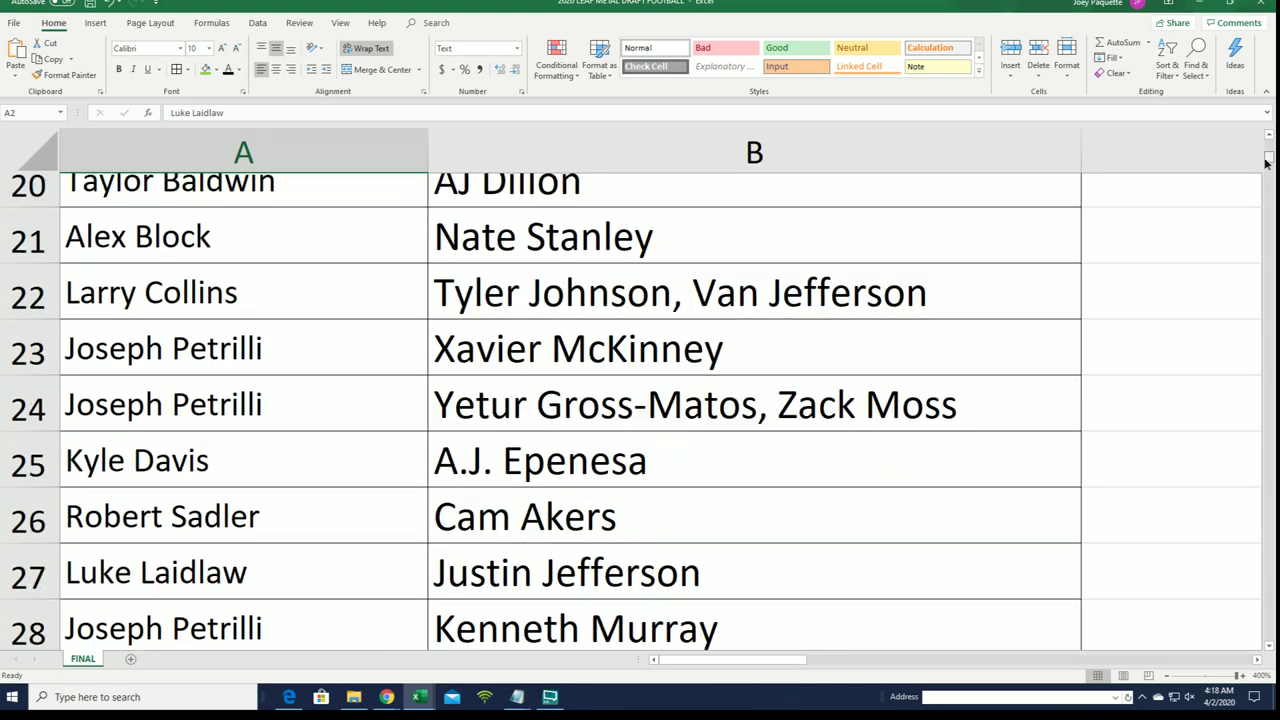
scroll(1265, 160, "down", 1)
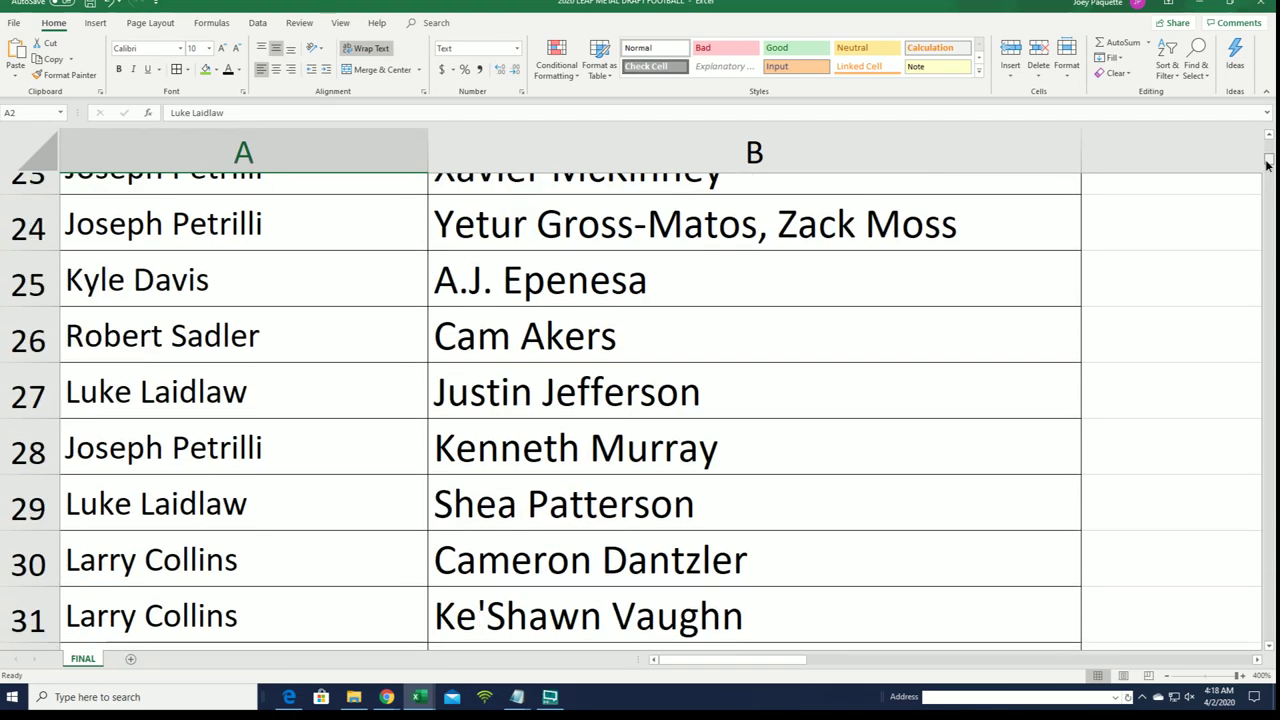
scroll(1266, 168, "down", 2)
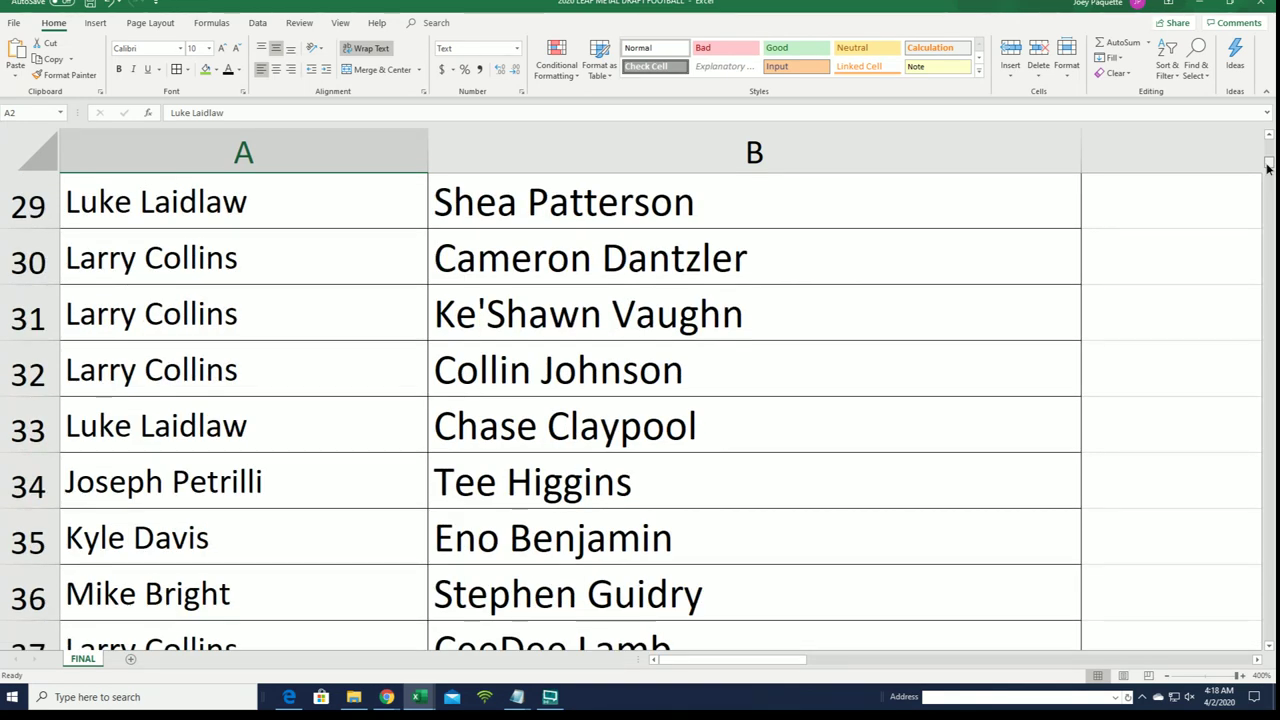
scroll(1266, 168, "down", 1)
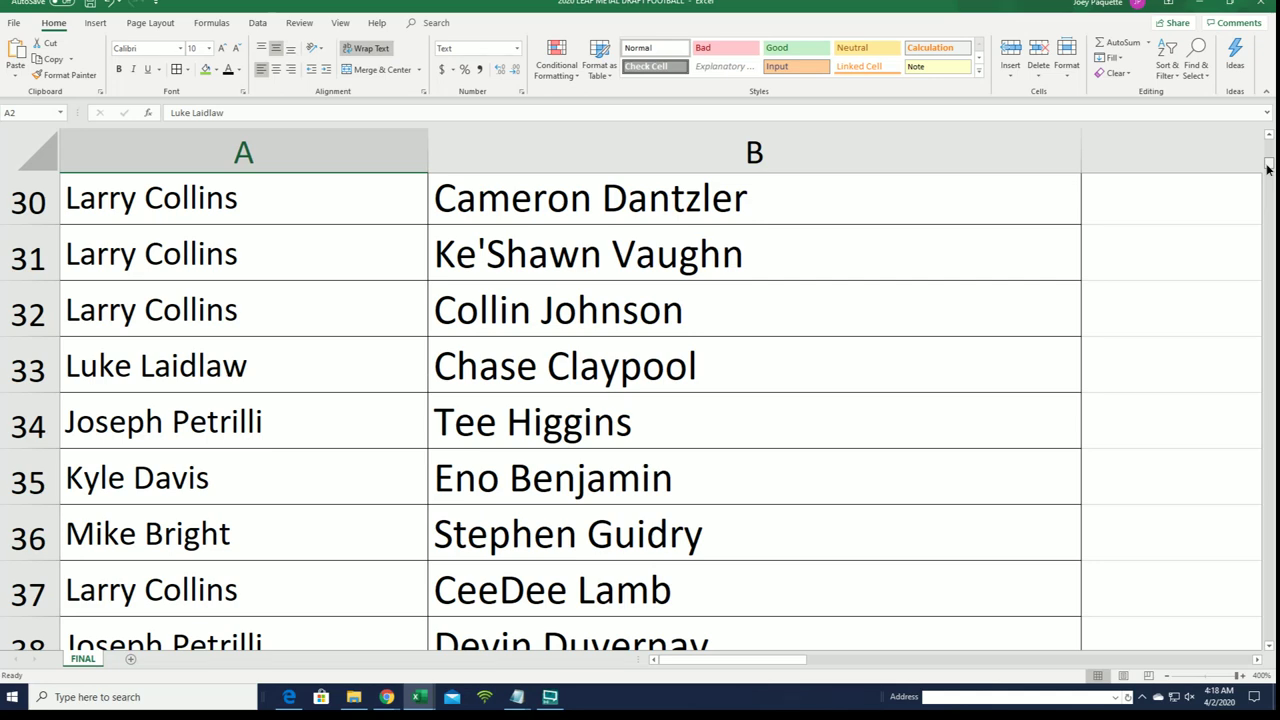
scroll(1266, 168, "down", 2)
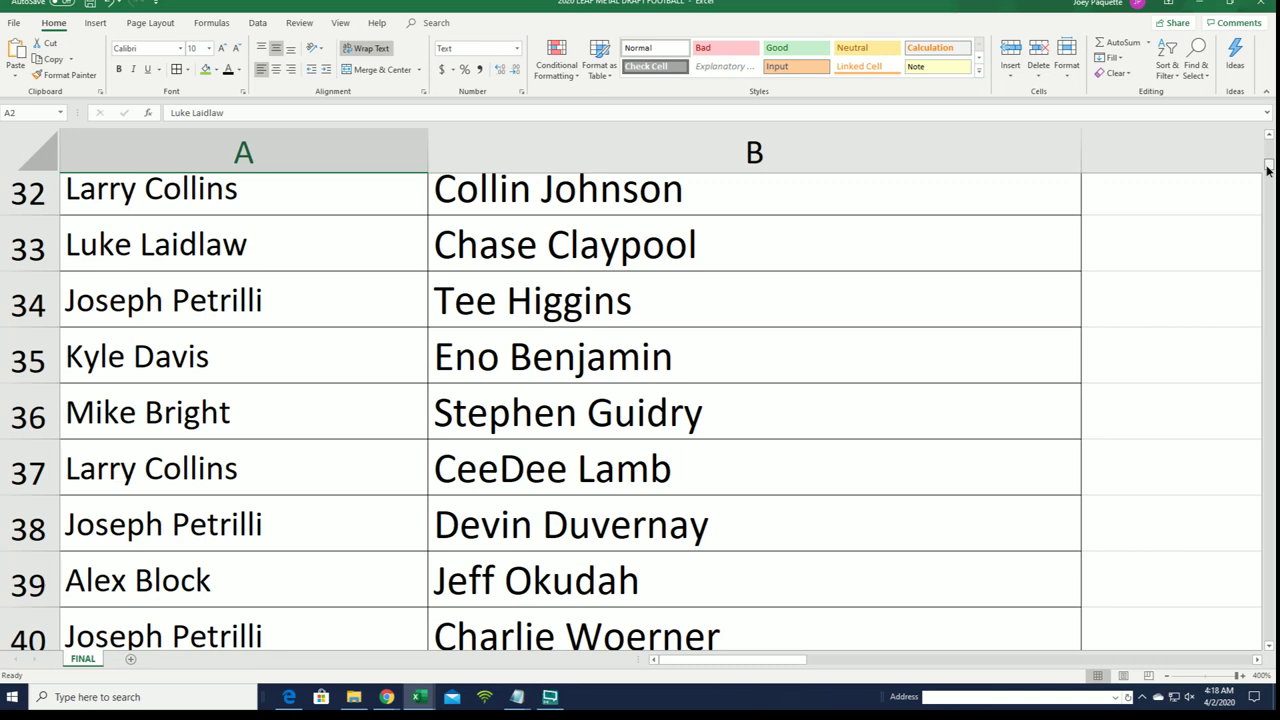
scroll(1267, 172, "down", 2)
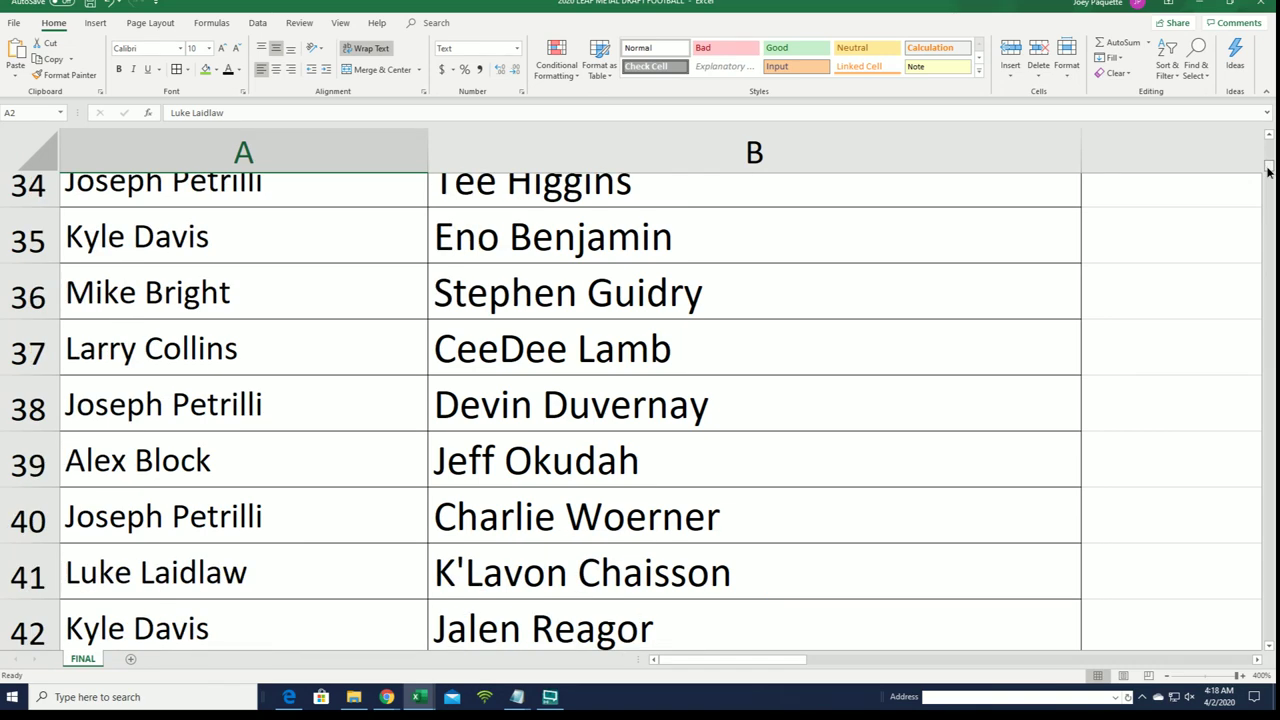
scroll(1267, 172, "down", 2)
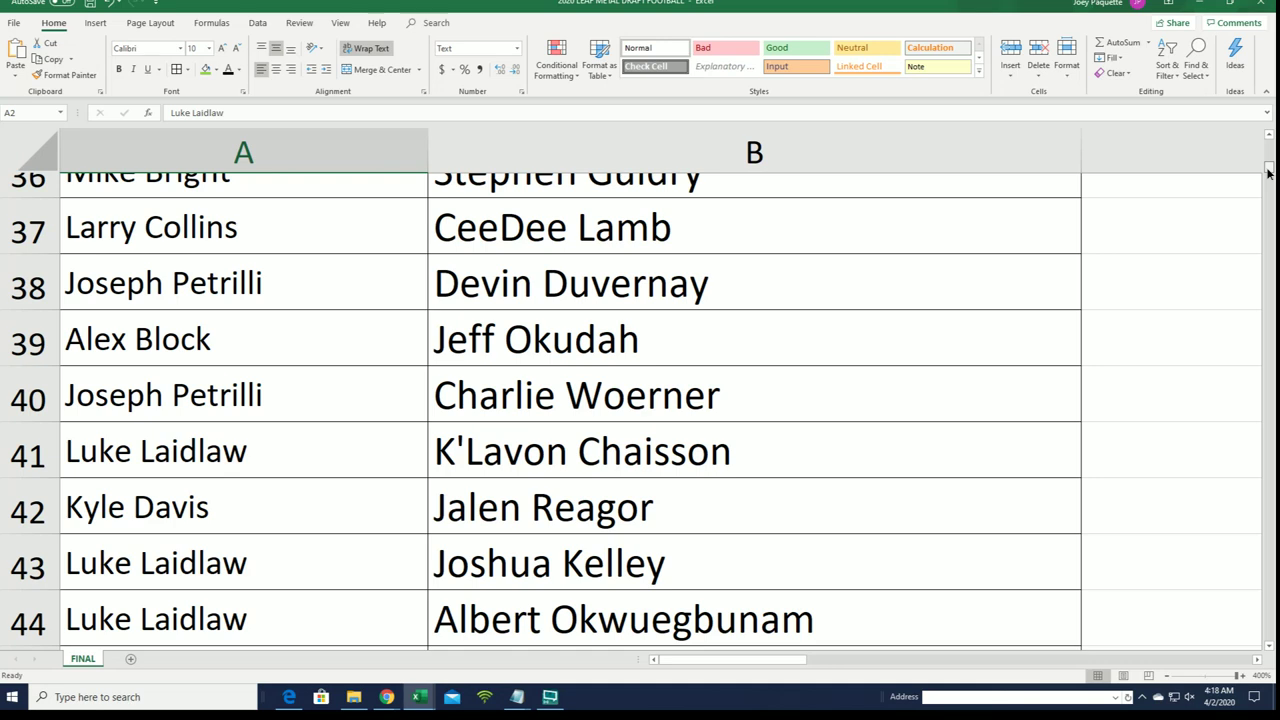
scroll(1267, 172, "down", 3)
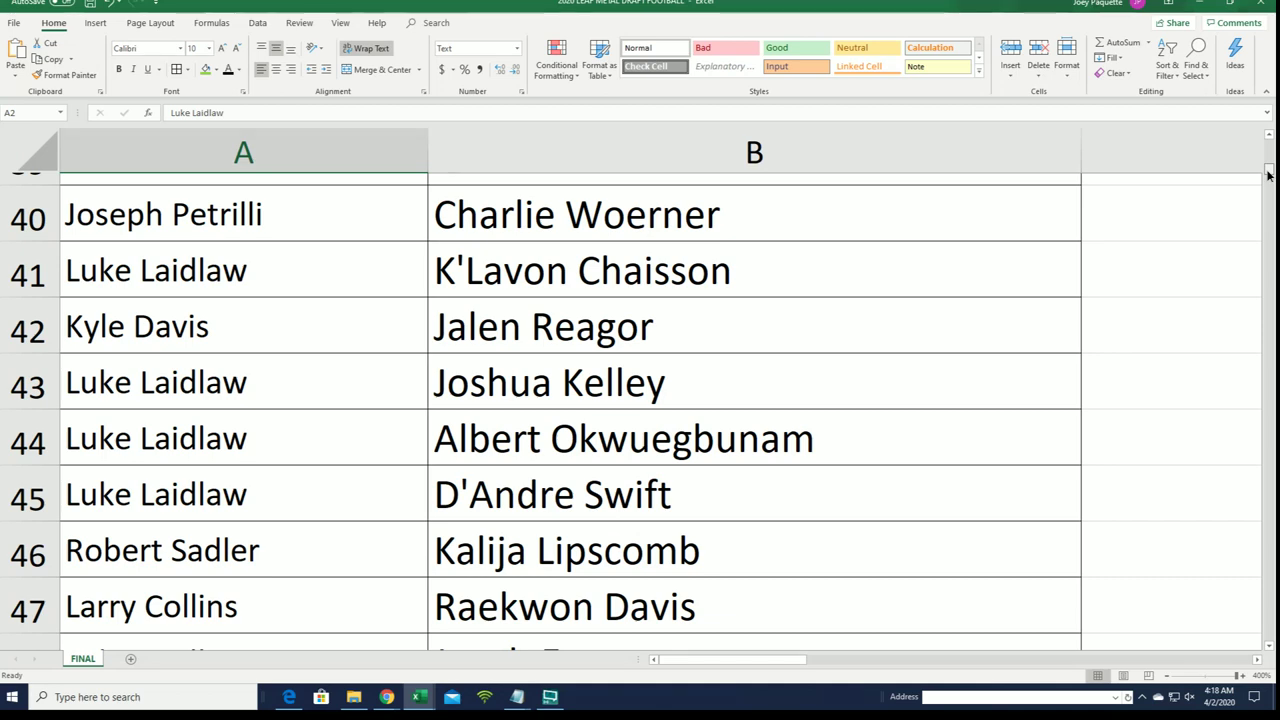
scroll(1267, 175, "down", 2)
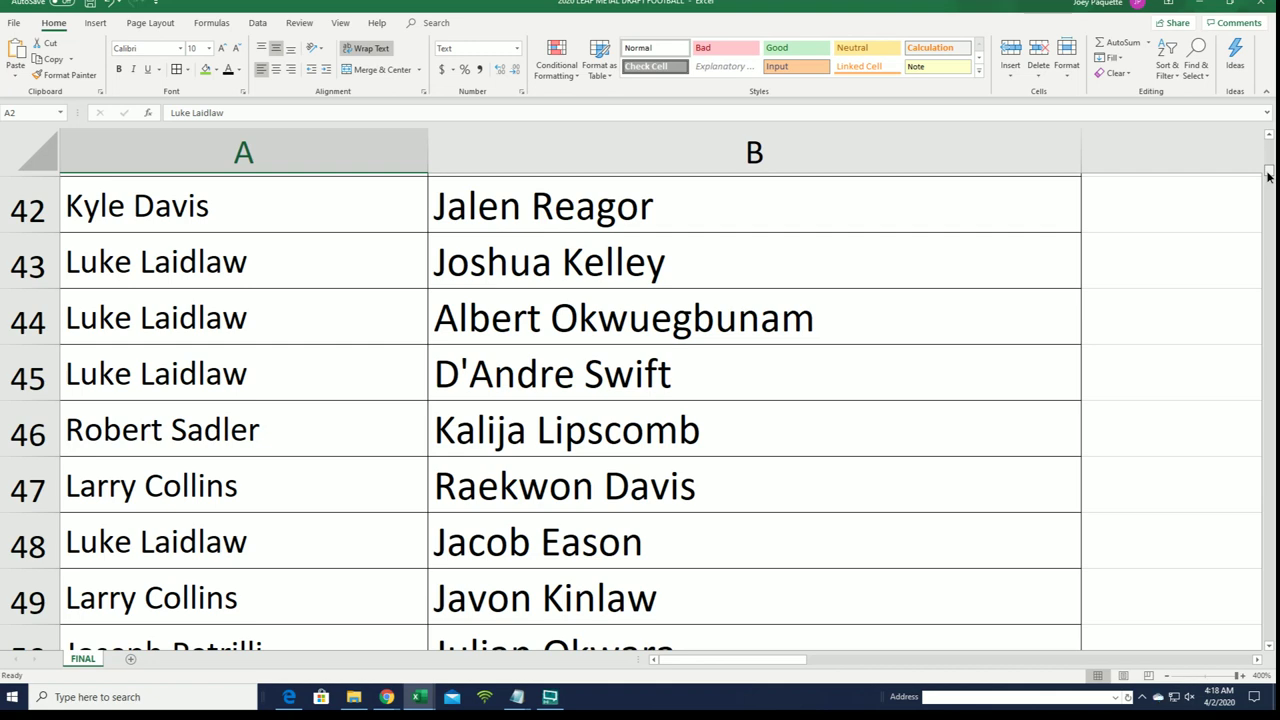
scroll(1267, 175, "down", 3)
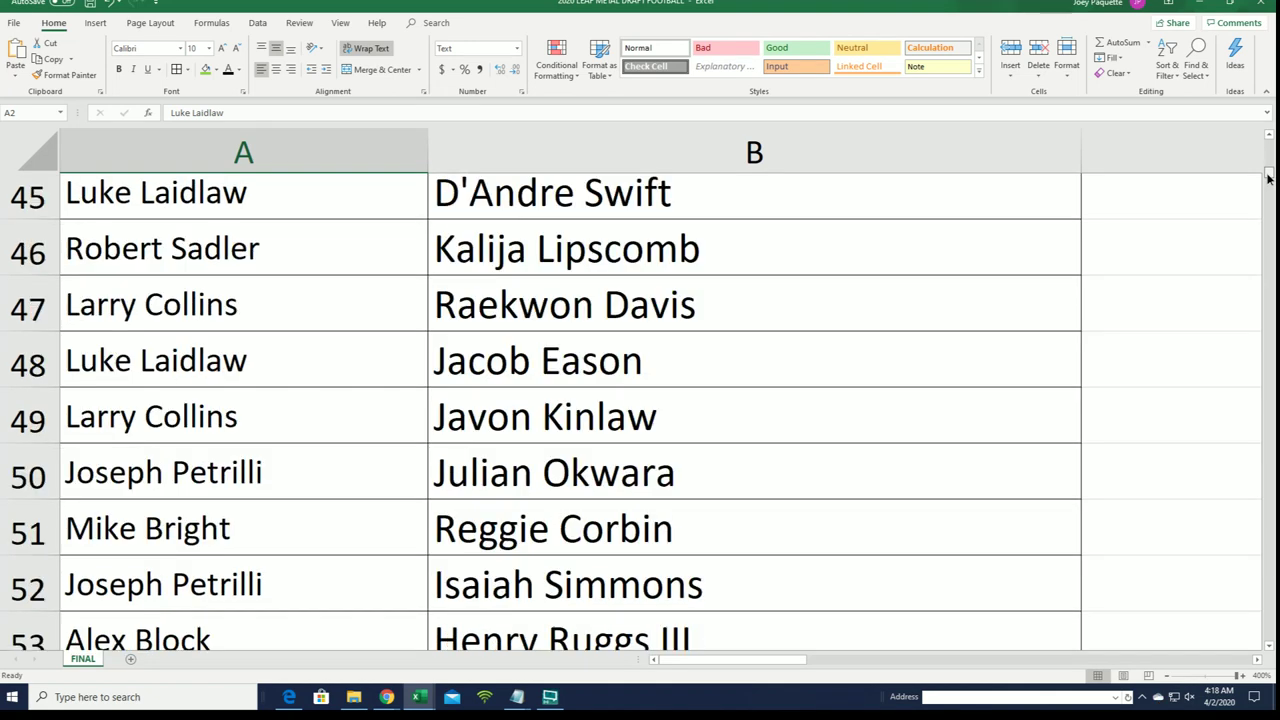
scroll(1267, 177, "down", 3)
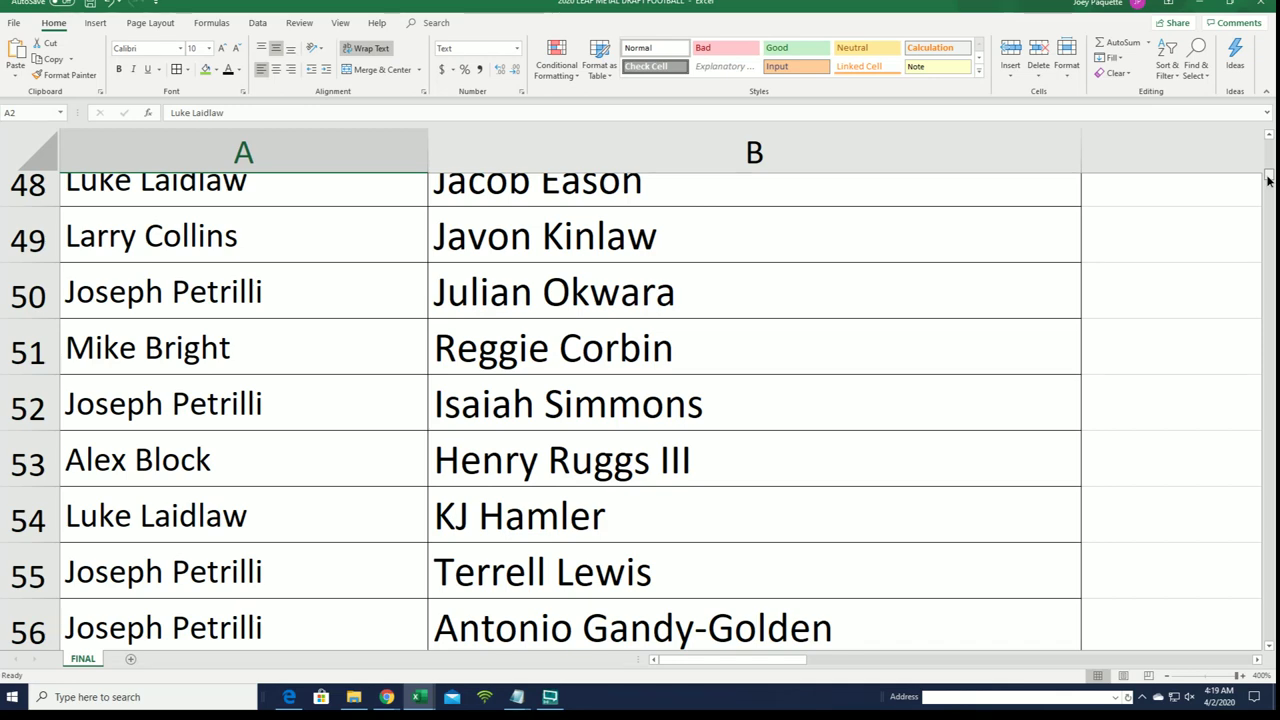
scroll(1267, 178, "down", 2)
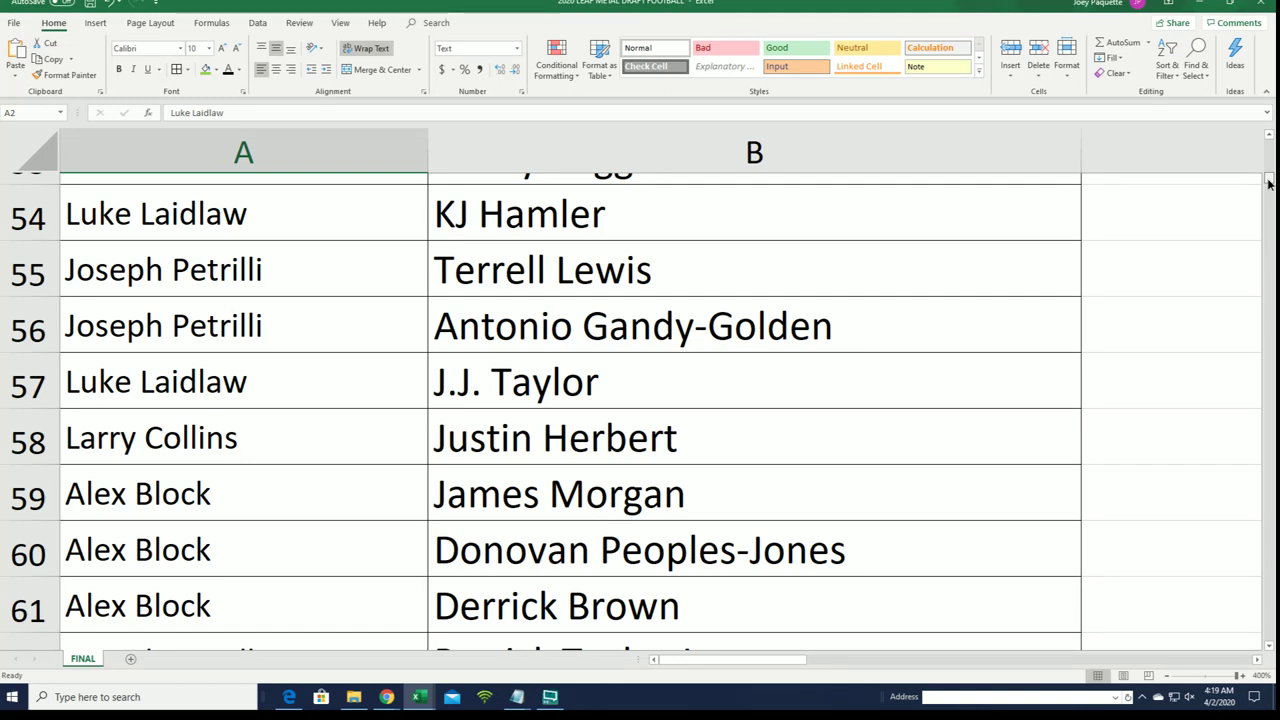
scroll(1267, 182, "down", 2)
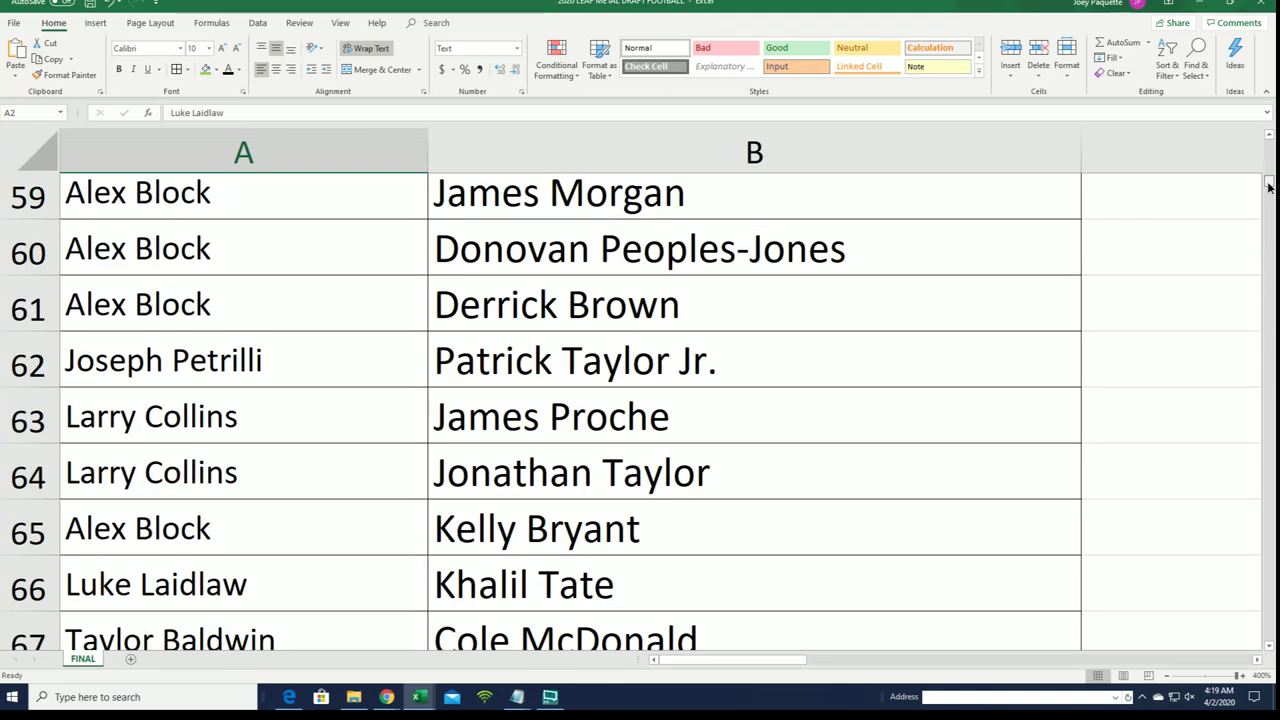
scroll(1268, 186, "down", 2)
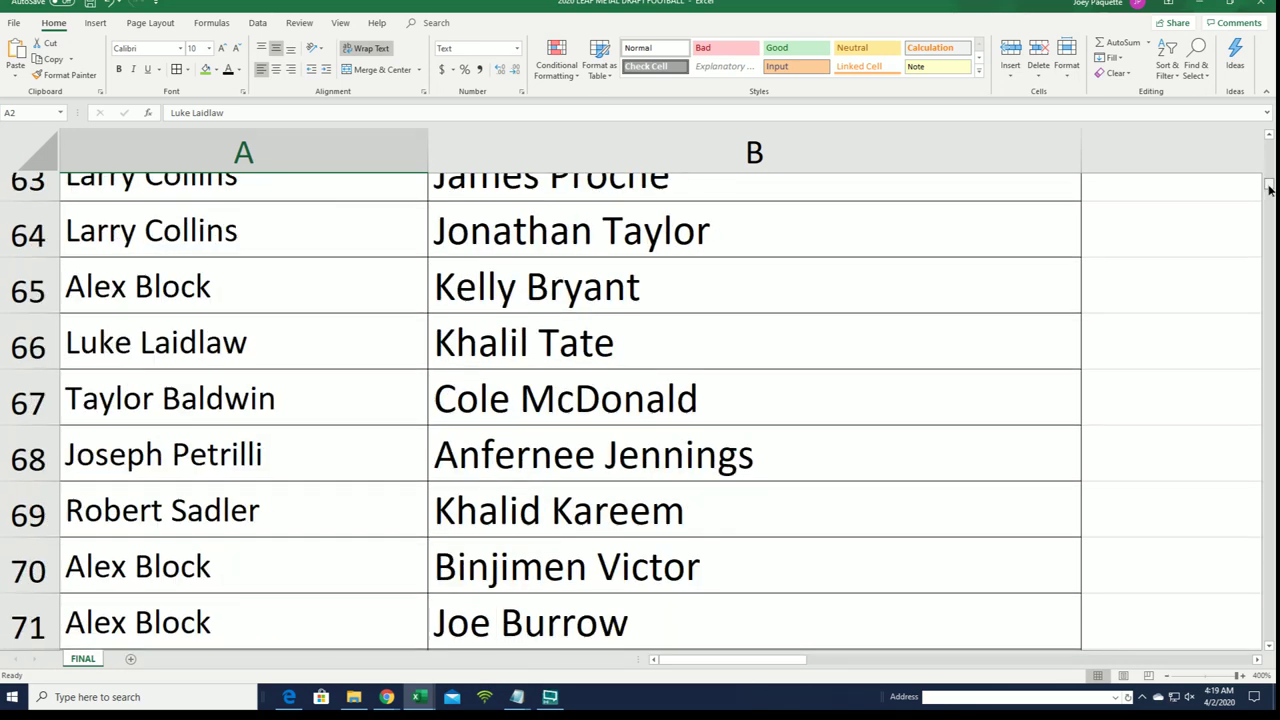
scroll(1268, 190, "down", 2)
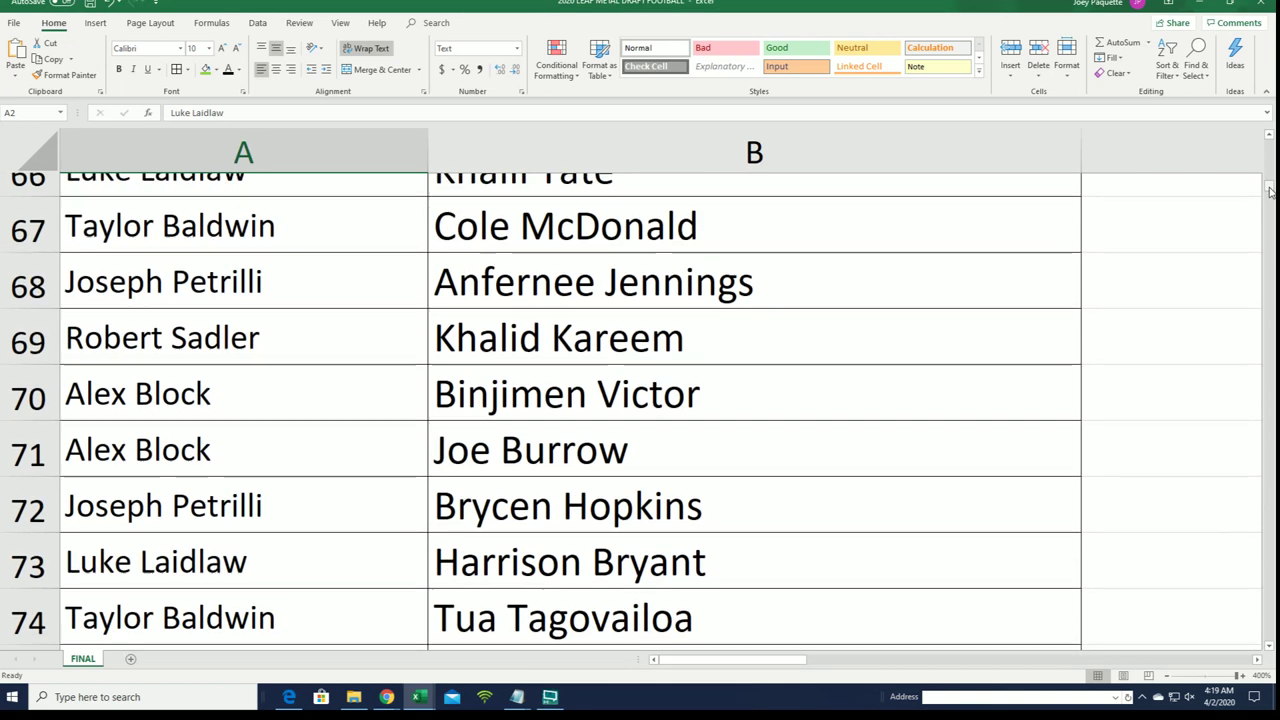
Step: Select the Joe Burrow pairing in A71:B71 and examine the remaining owner and player pairings down to row 85
left_click(617, 351)
left_click_drag(366, 409, 455, 418)
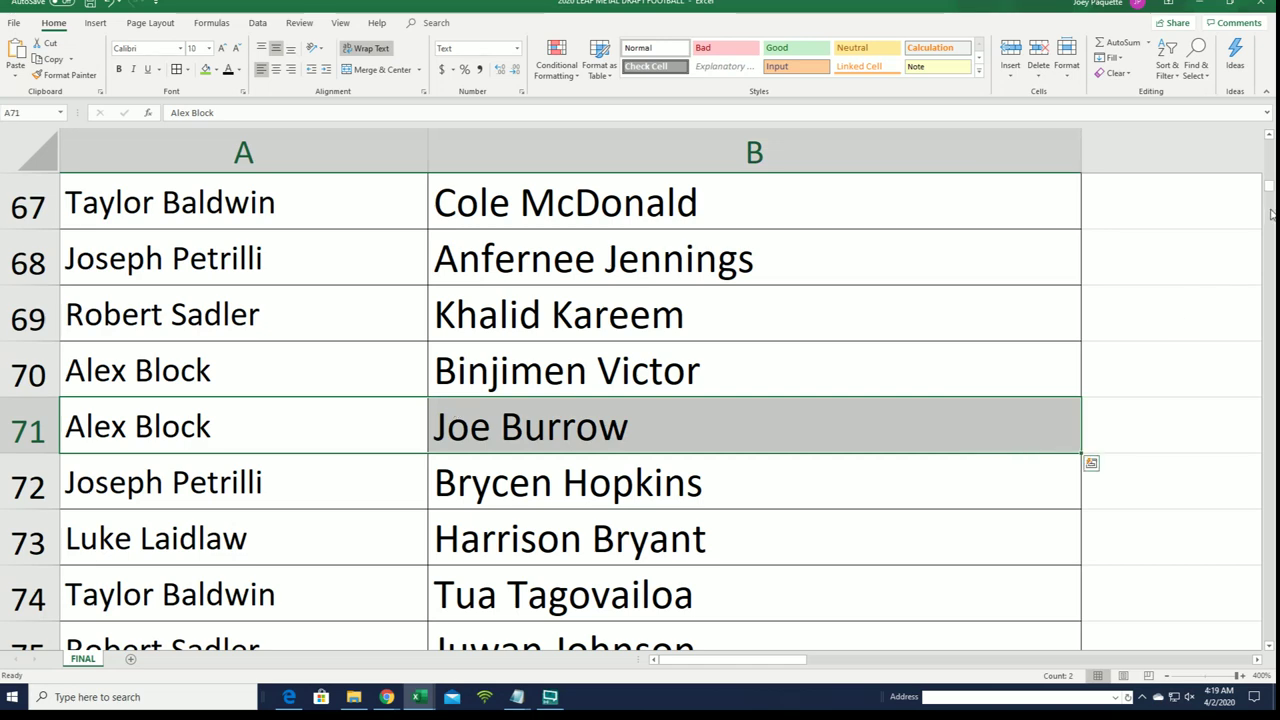
scroll(1270, 200, "down", 2)
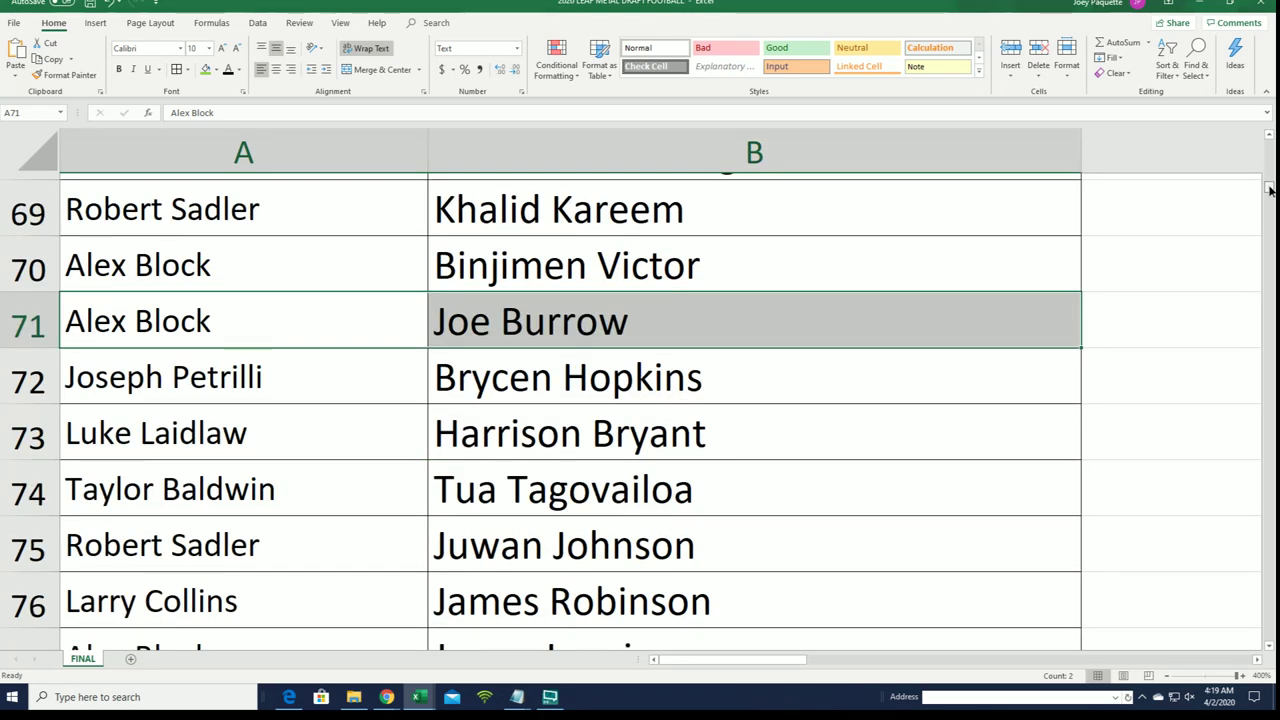
scroll(1270, 190, "down", 2)
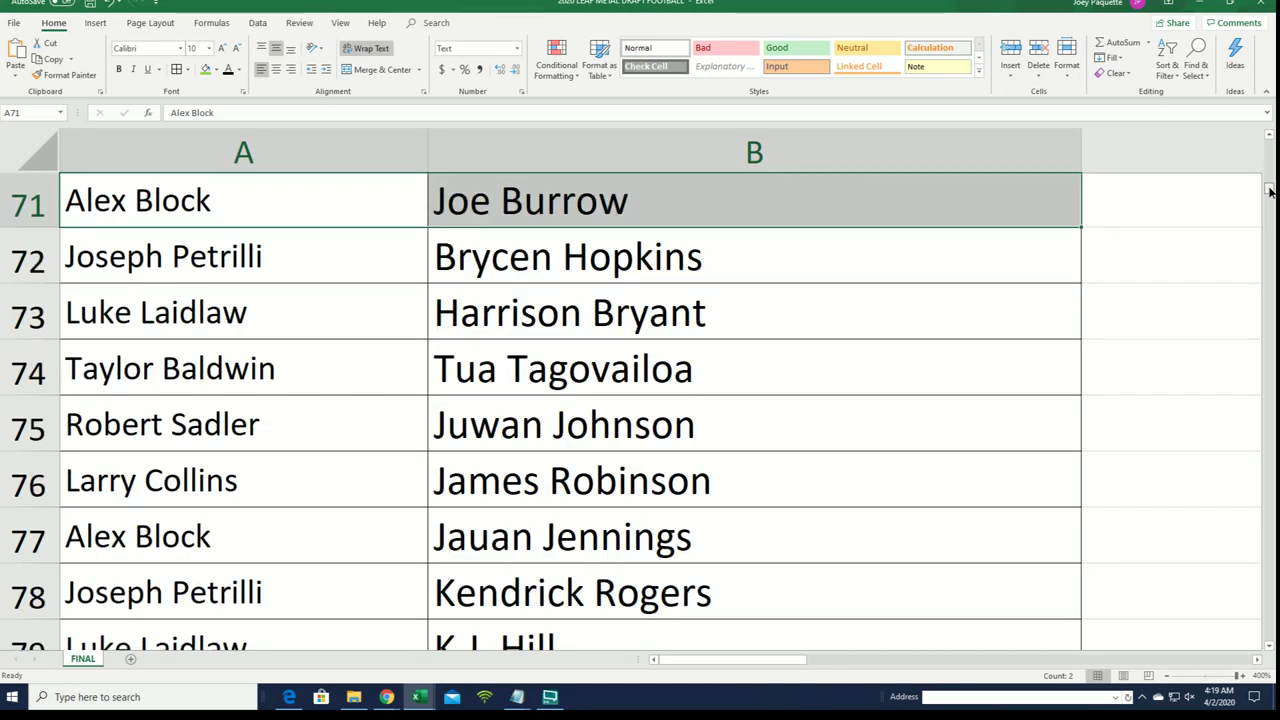
scroll(1270, 192, "down", 3)
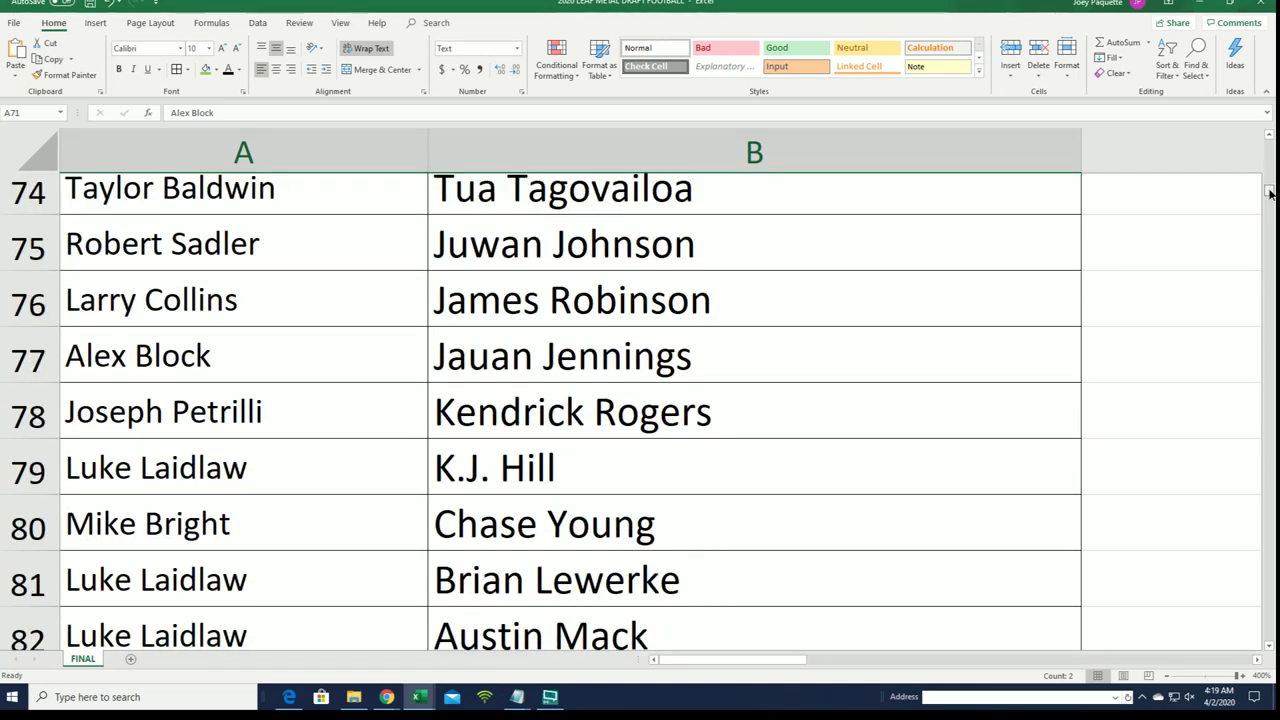
scroll(1270, 193, "down", 2)
scroll(1270, 197, "down", 2)
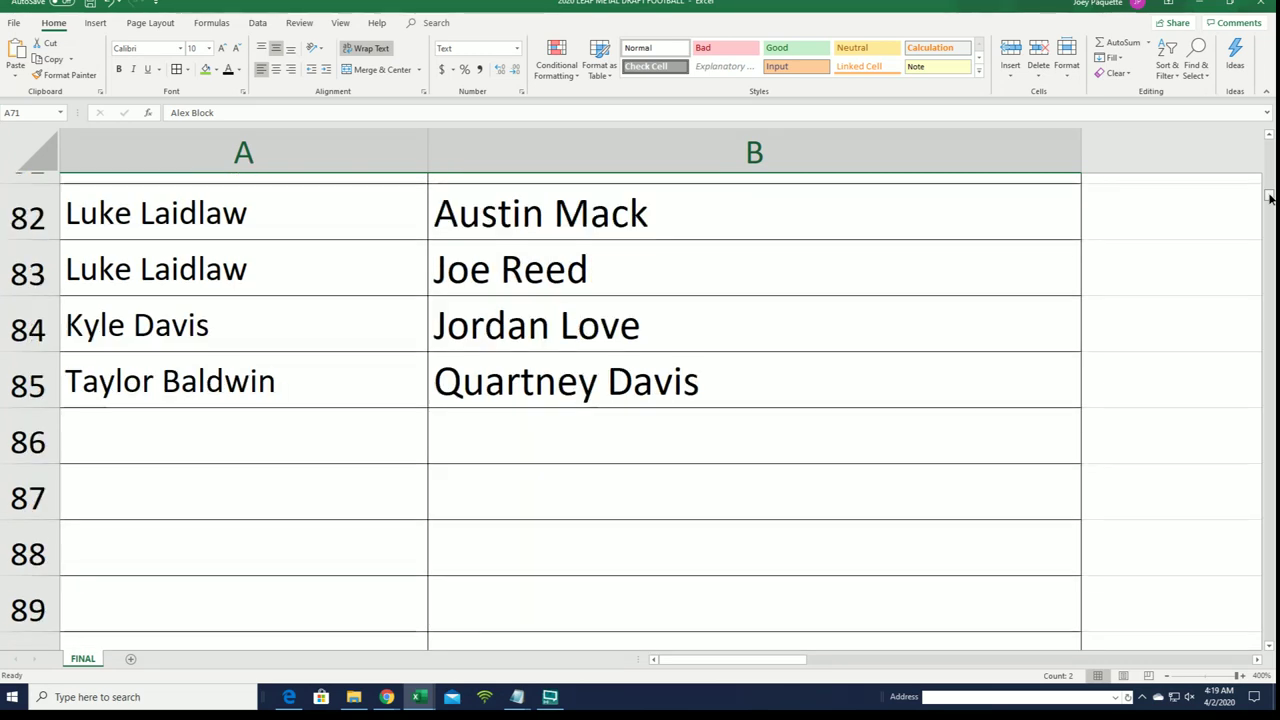
scroll(1270, 197, "up", 3)
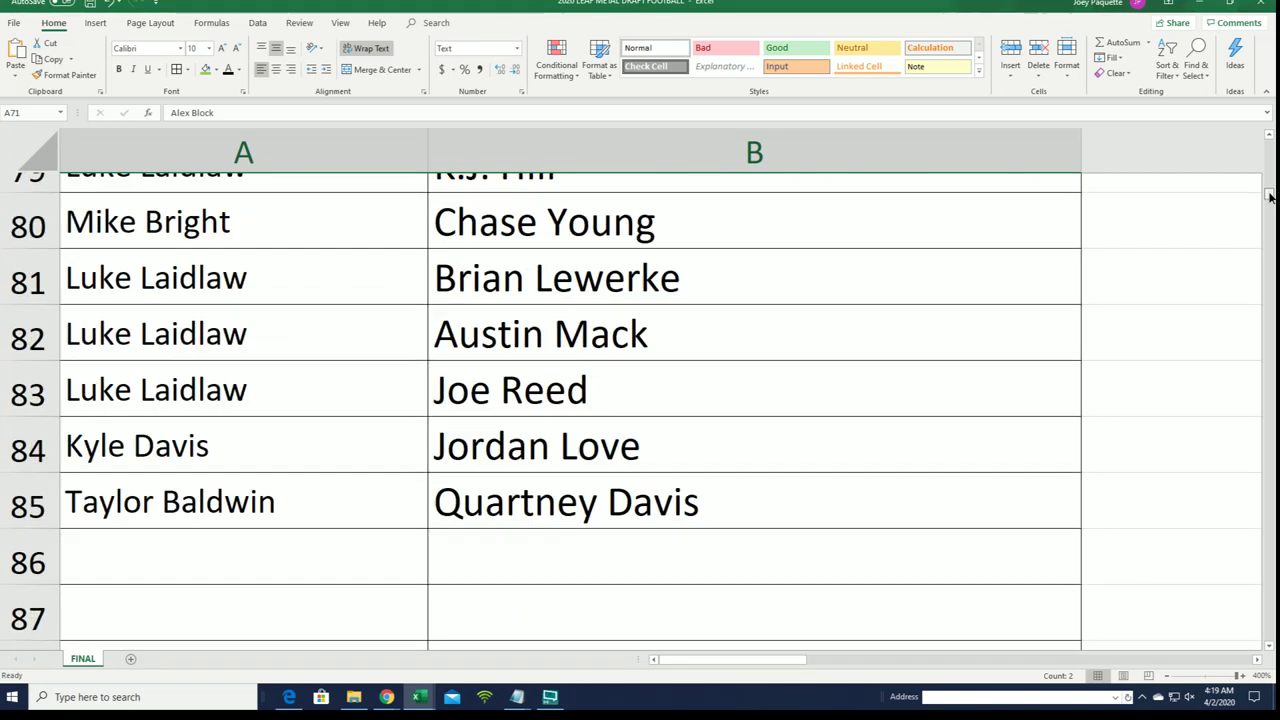
scroll(1270, 195, "down", 1)
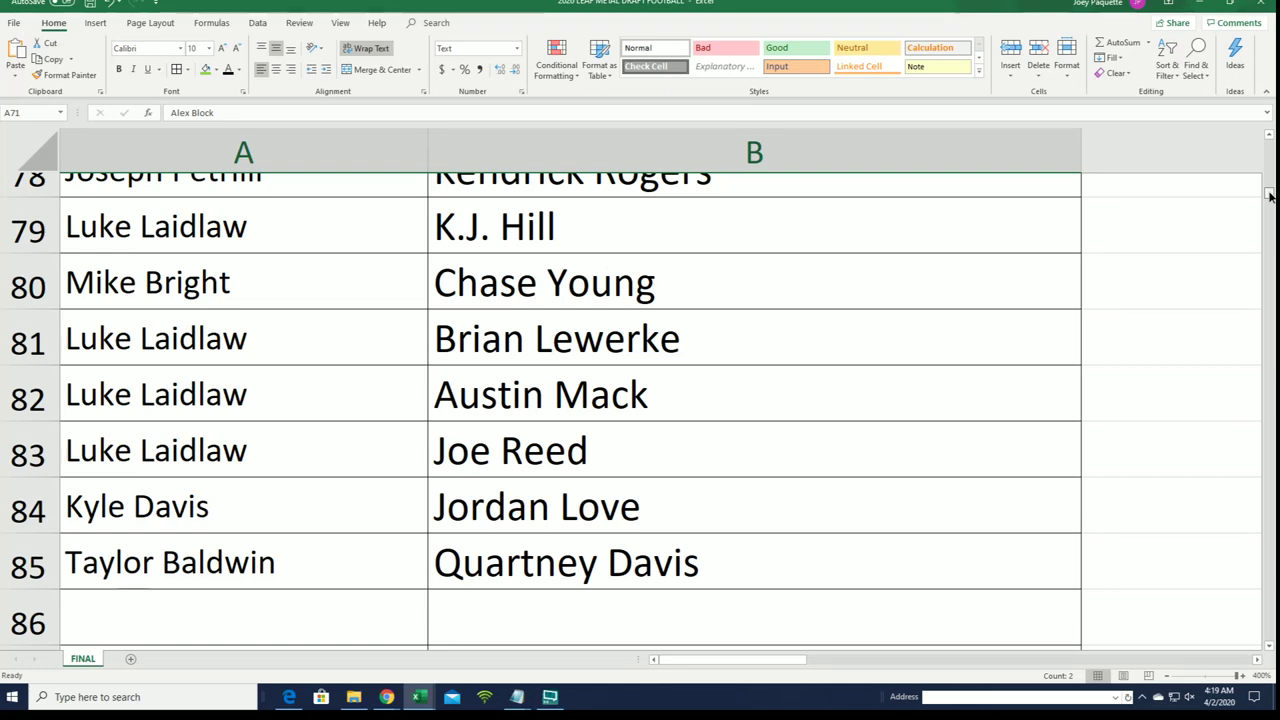
scroll(1270, 197, "down", 1)
scroll(1270, 197, "up", 1)
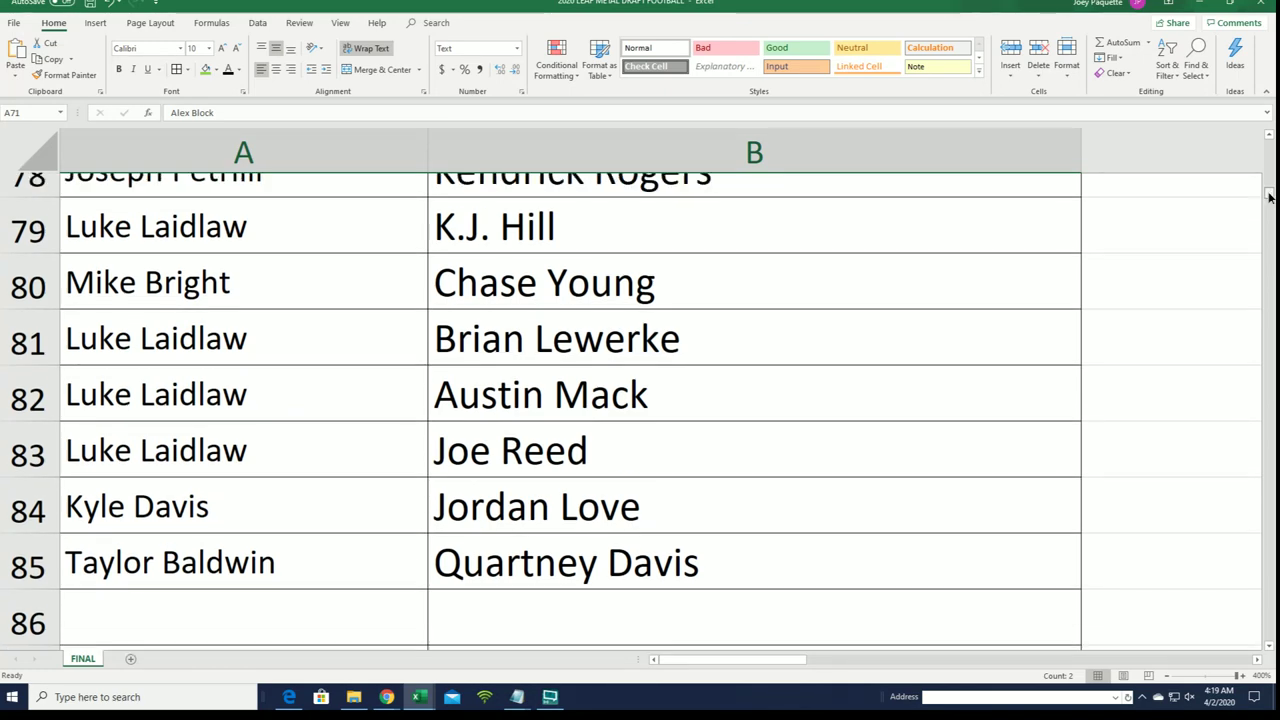
Step: Look back over the owner and player pairings from row 85 up to the header row, and reduce the magnification to 196%
scroll(1268, 197, "up", 4)
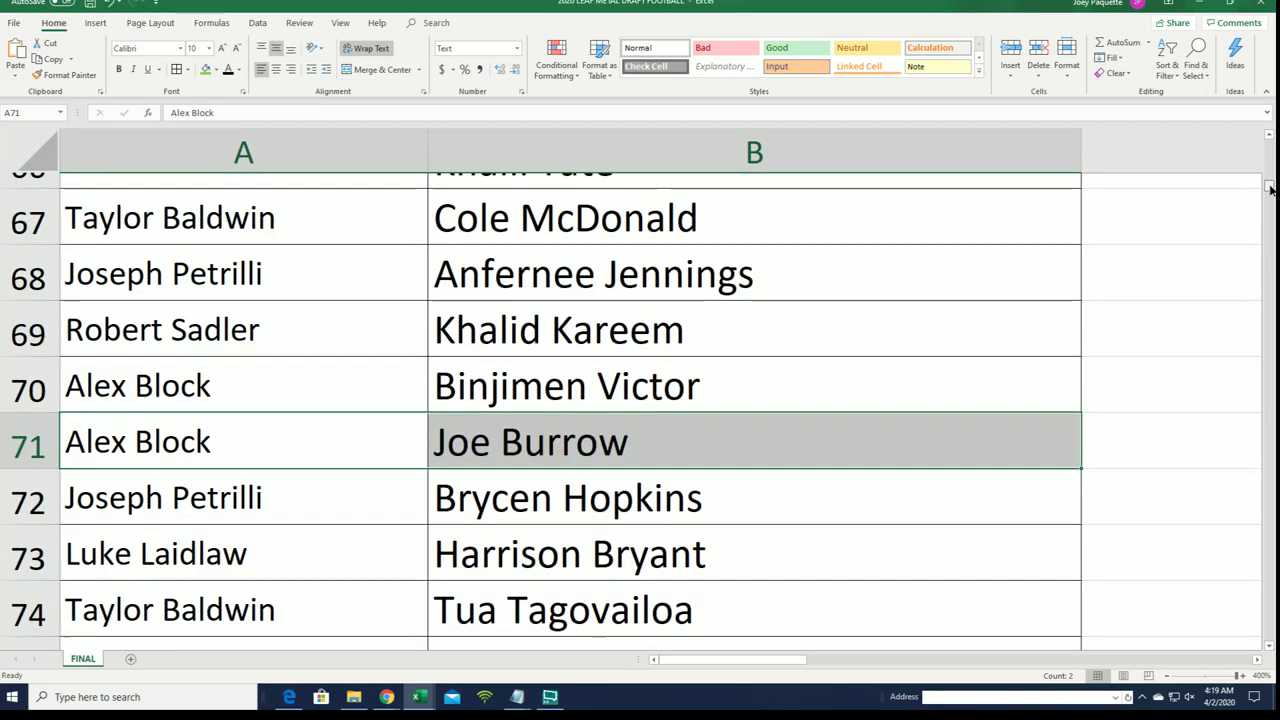
scroll(1270, 190, "up", 1)
scroll(1270, 188, "up", 2)
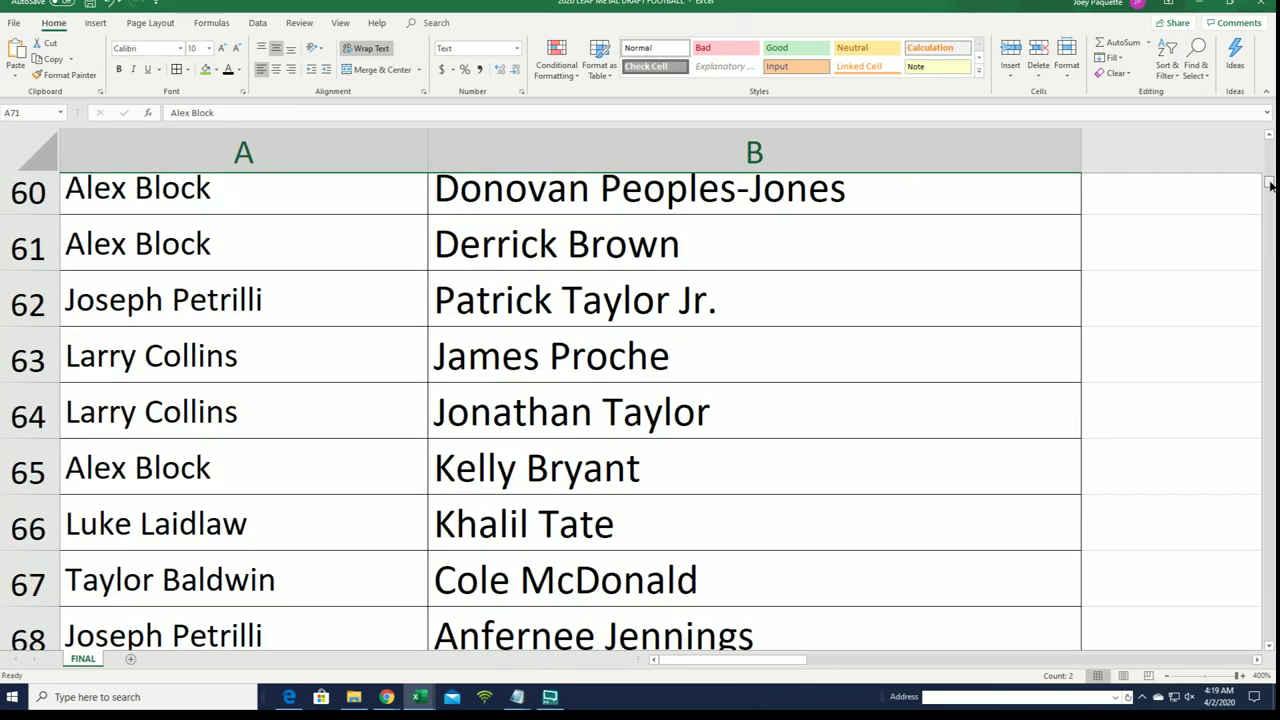
scroll(1270, 184, "up", 4)
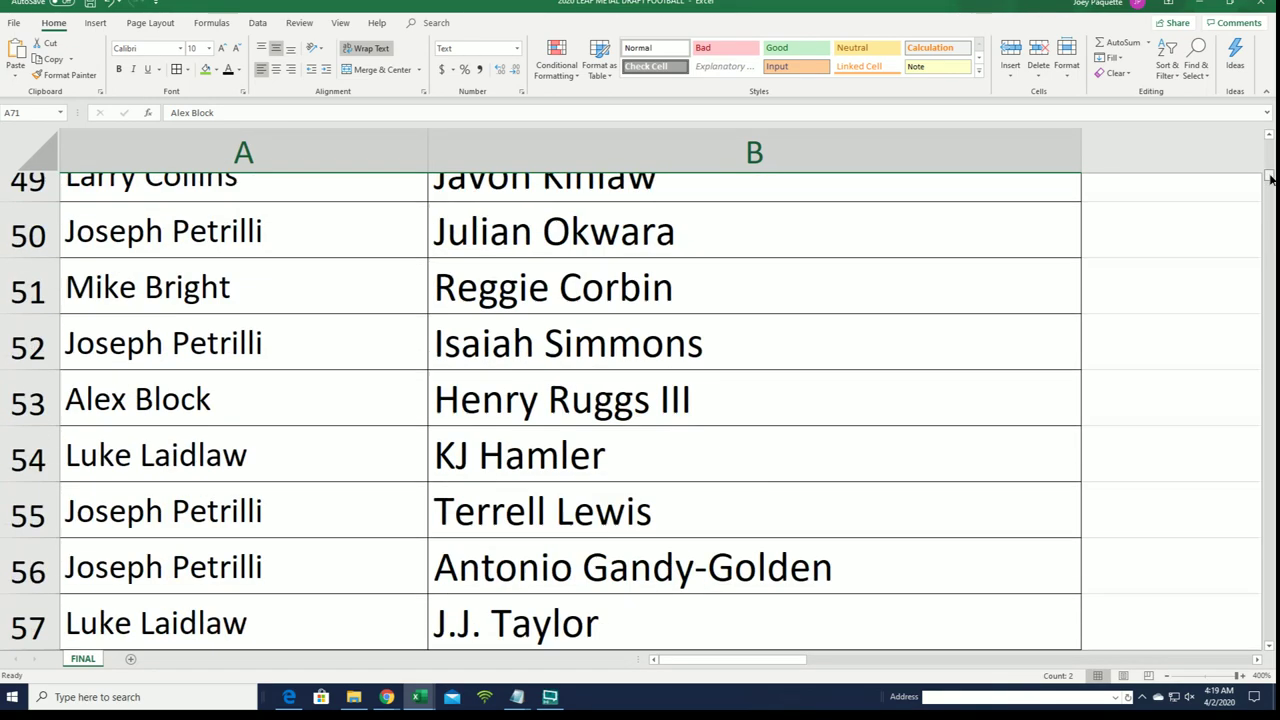
scroll(1270, 178, "up", 2)
scroll(1270, 175, "up", 2)
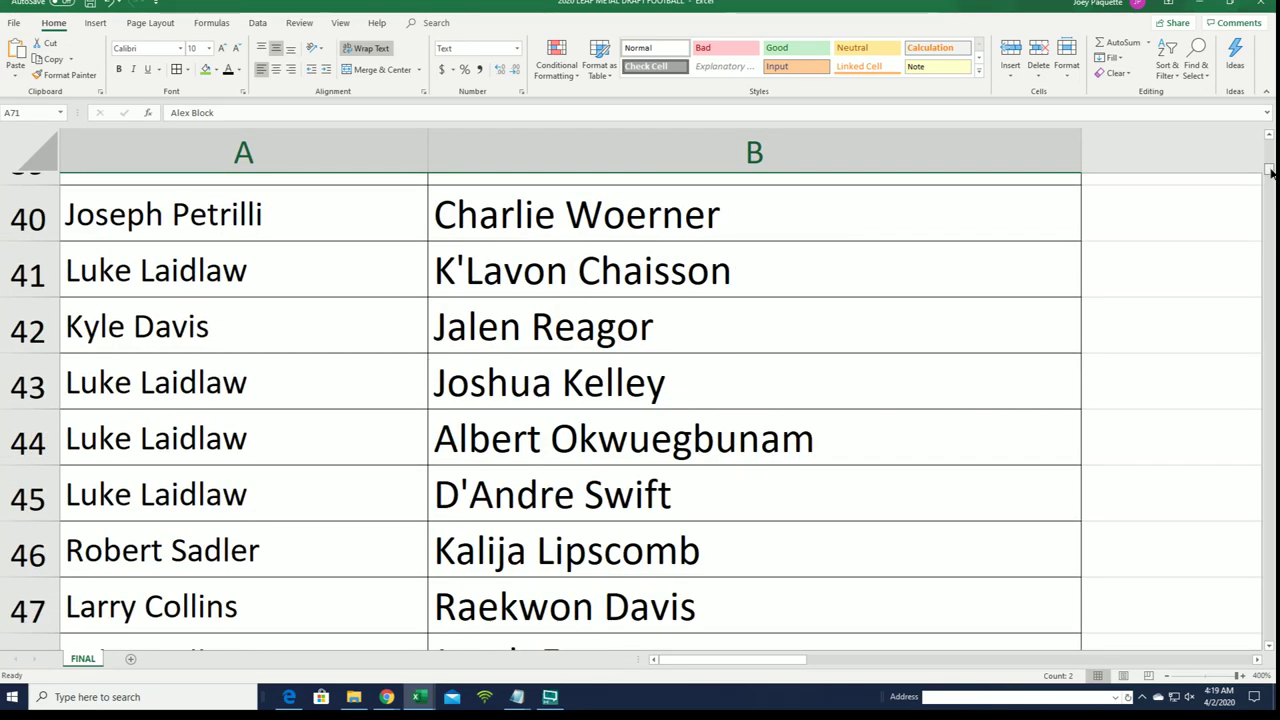
scroll(1270, 172, "up", 3)
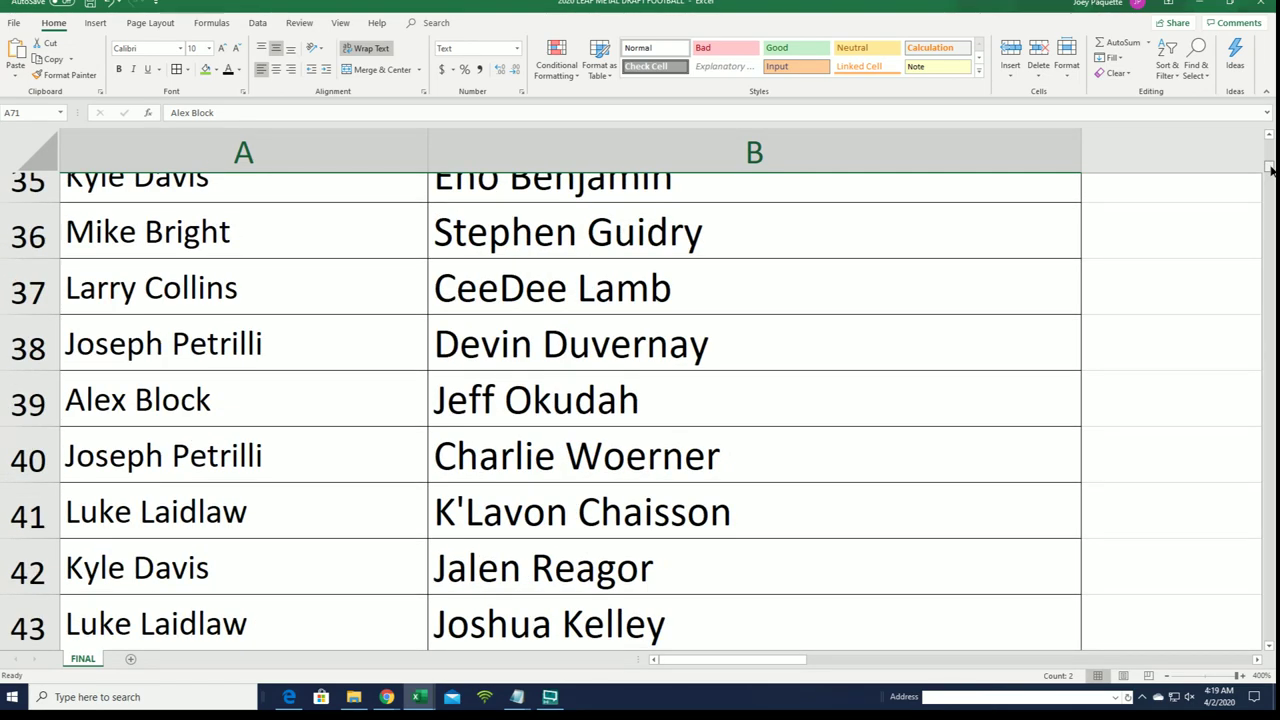
scroll(1270, 170, "up", 4)
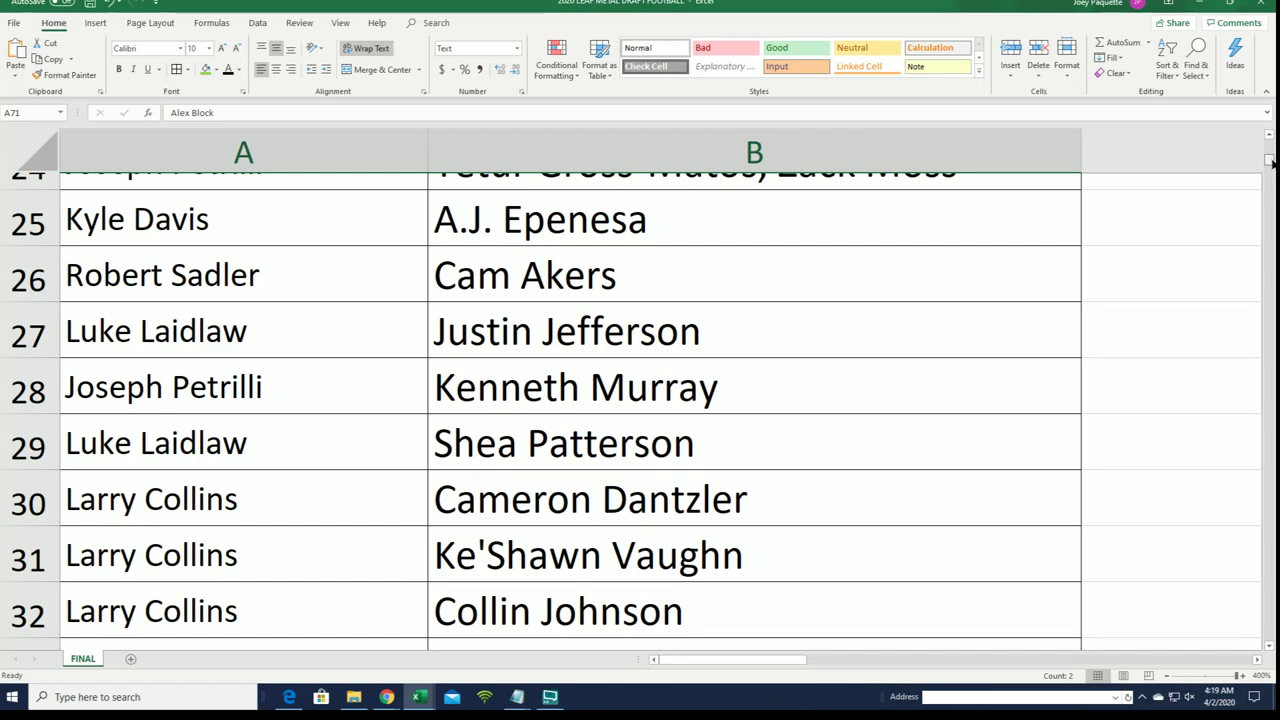
scroll(1270, 160, "up", 4)
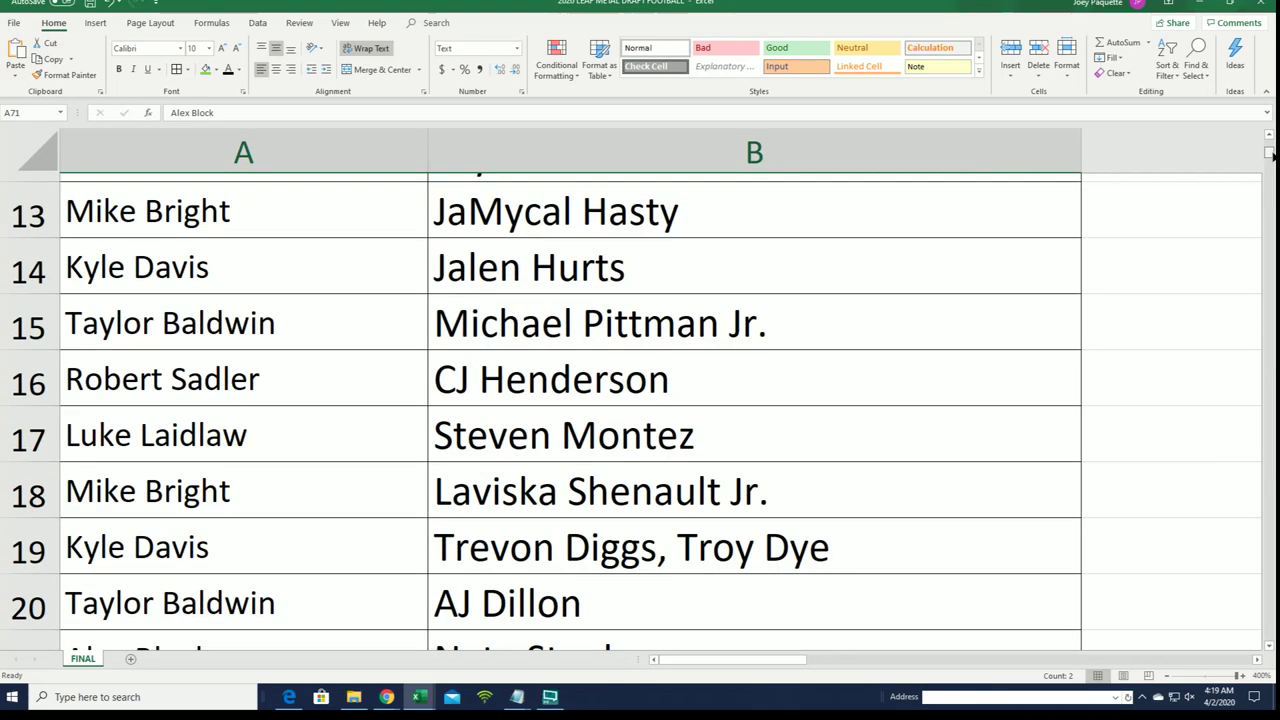
scroll(1270, 150, "up", 4)
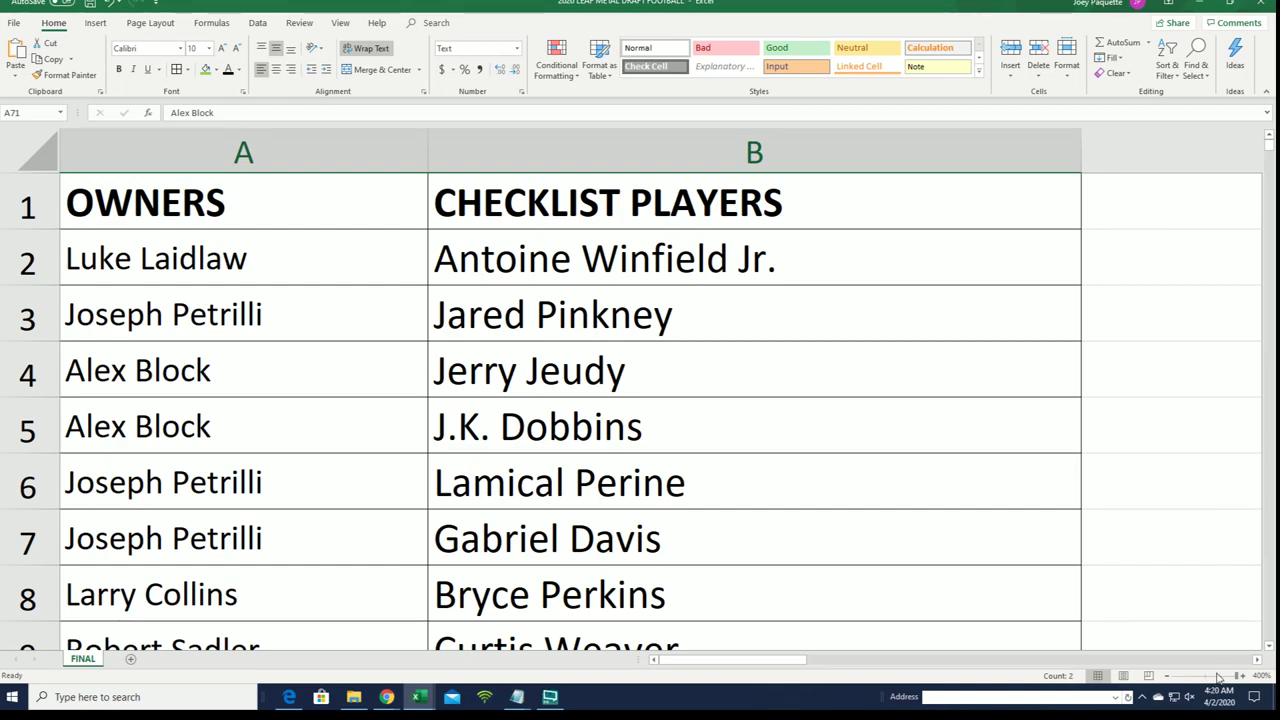
left_click(1218, 677)
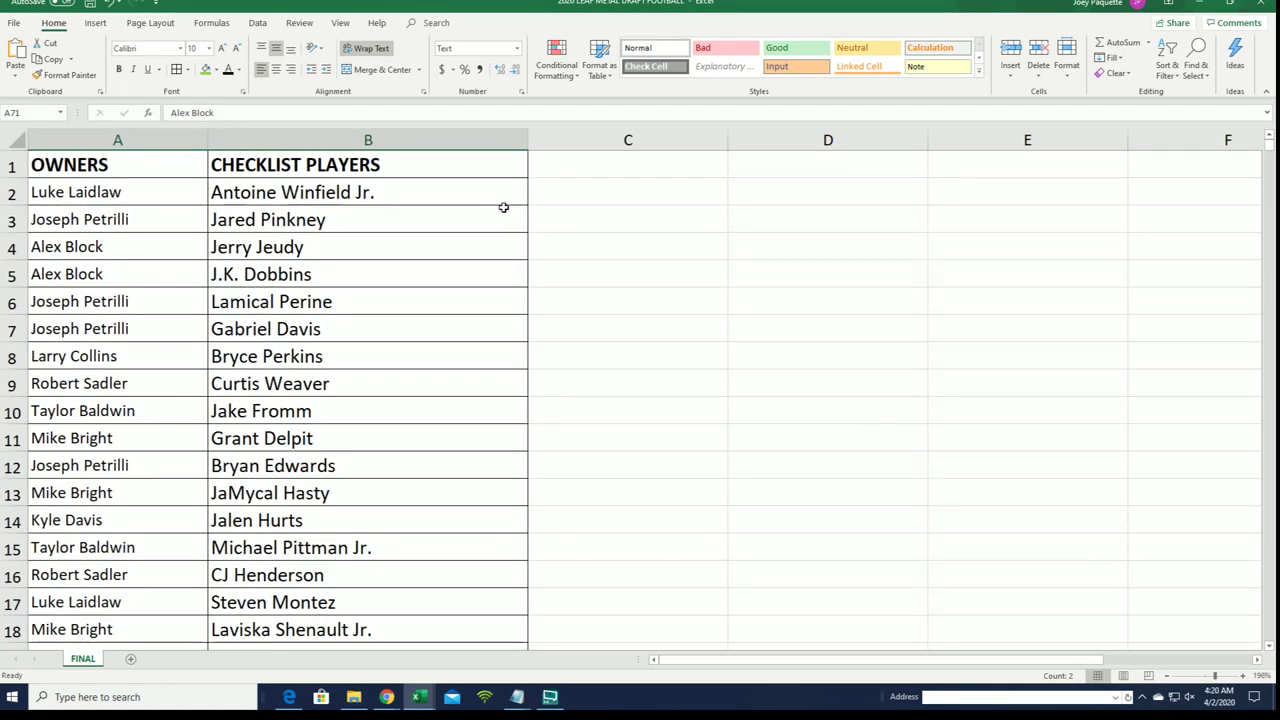
Step: Sort the list alphabetically A to Z by Checklist Players, expanding the selection so each owner moves with the assigned player
left_click(471, 216)
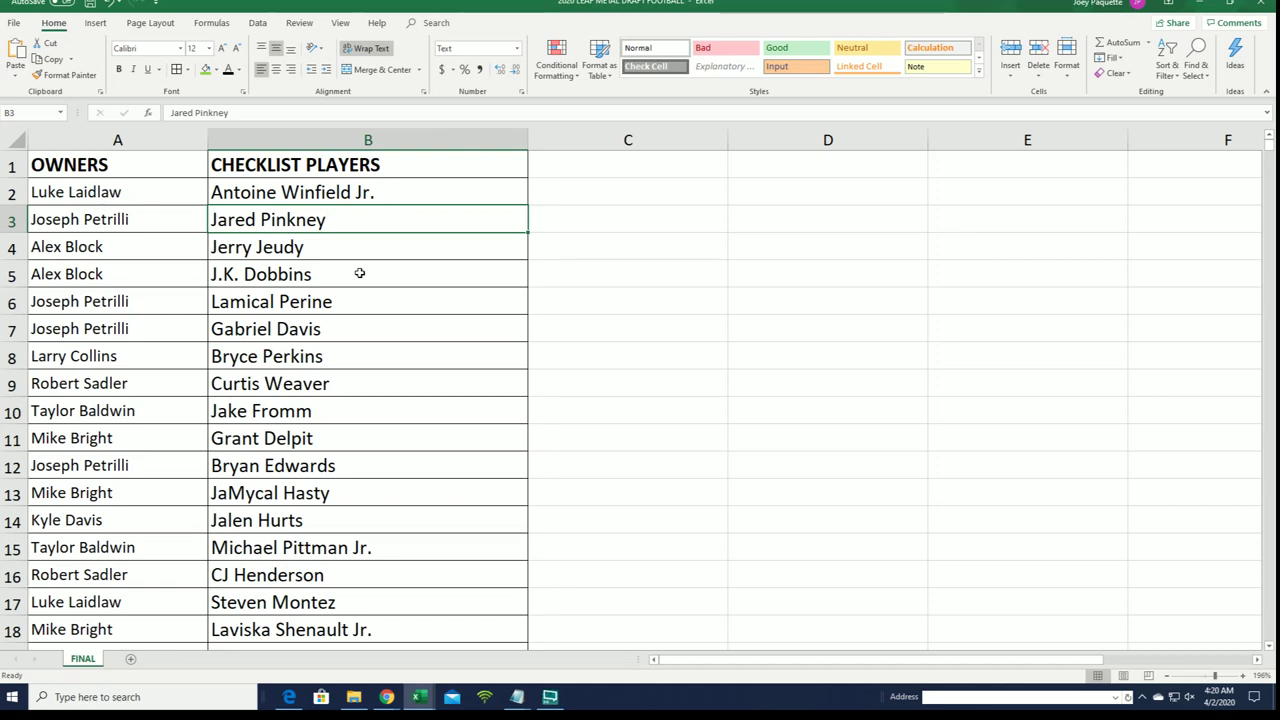
scroll(360, 274, "down", 1)
scroll(362, 240, "up", 1)
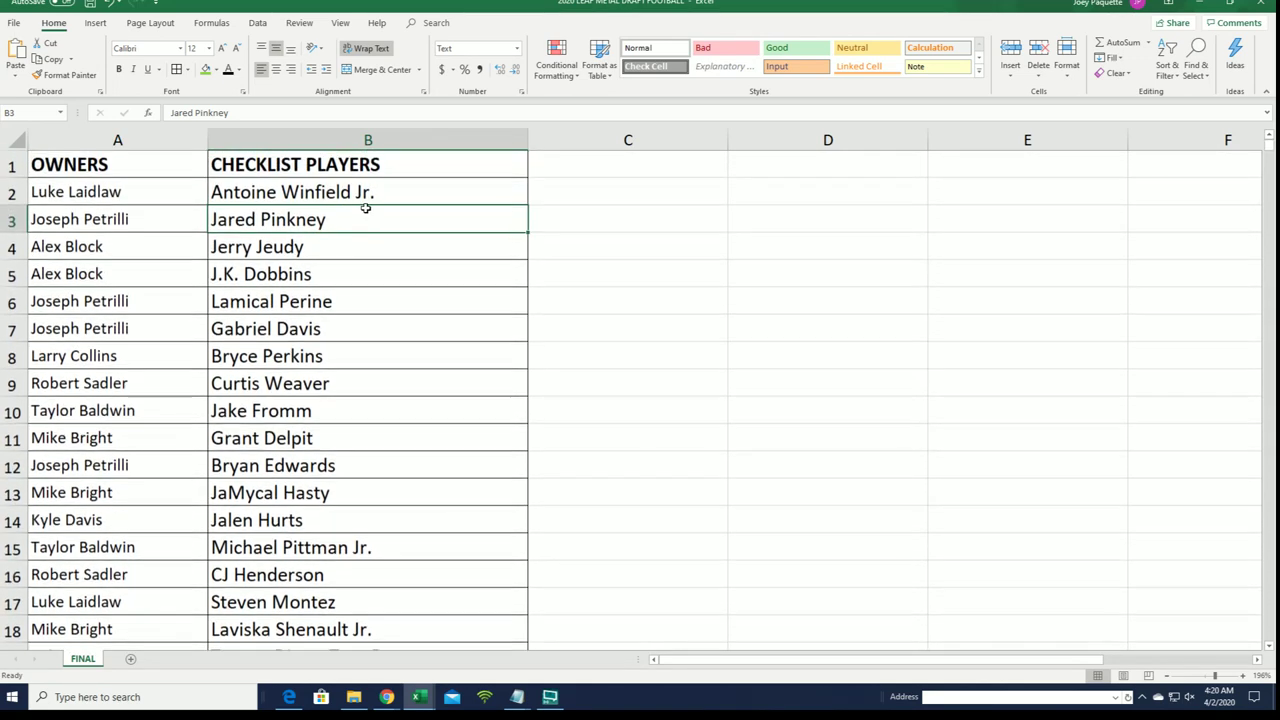
left_click(369, 140)
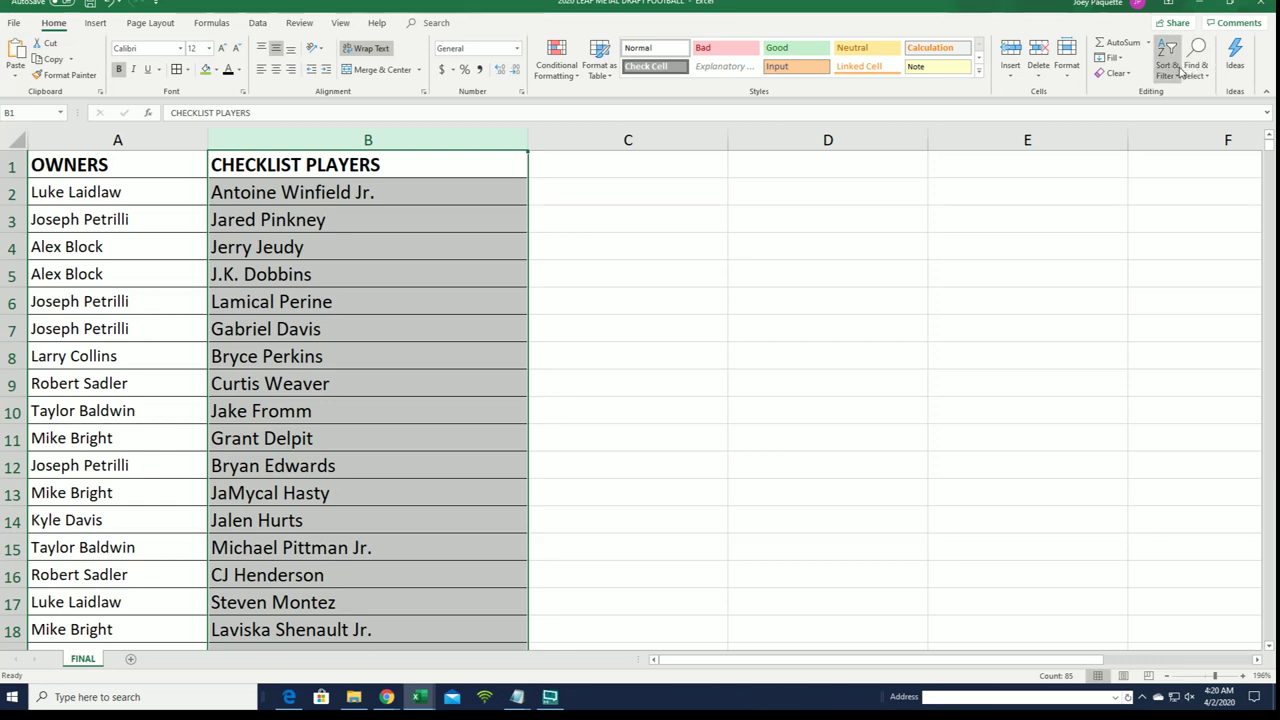
left_click(1167, 62)
left_click(1194, 93)
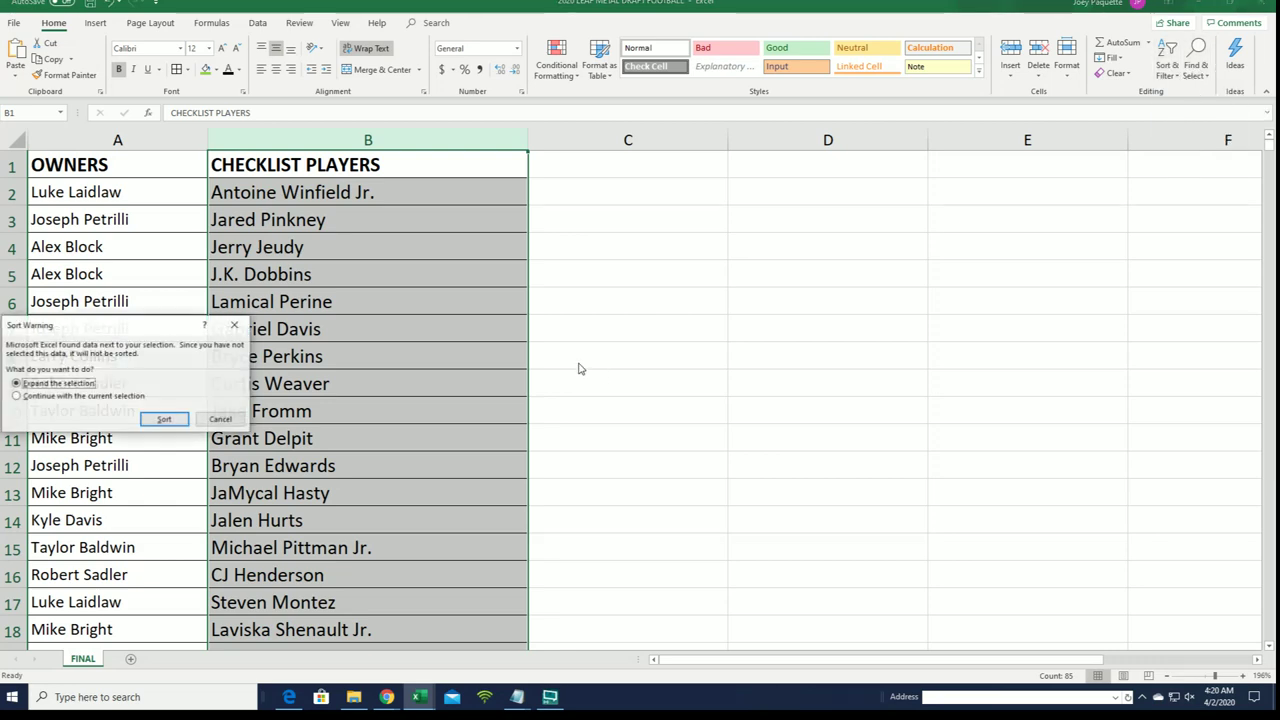
left_click(166, 420)
left_click(651, 253)
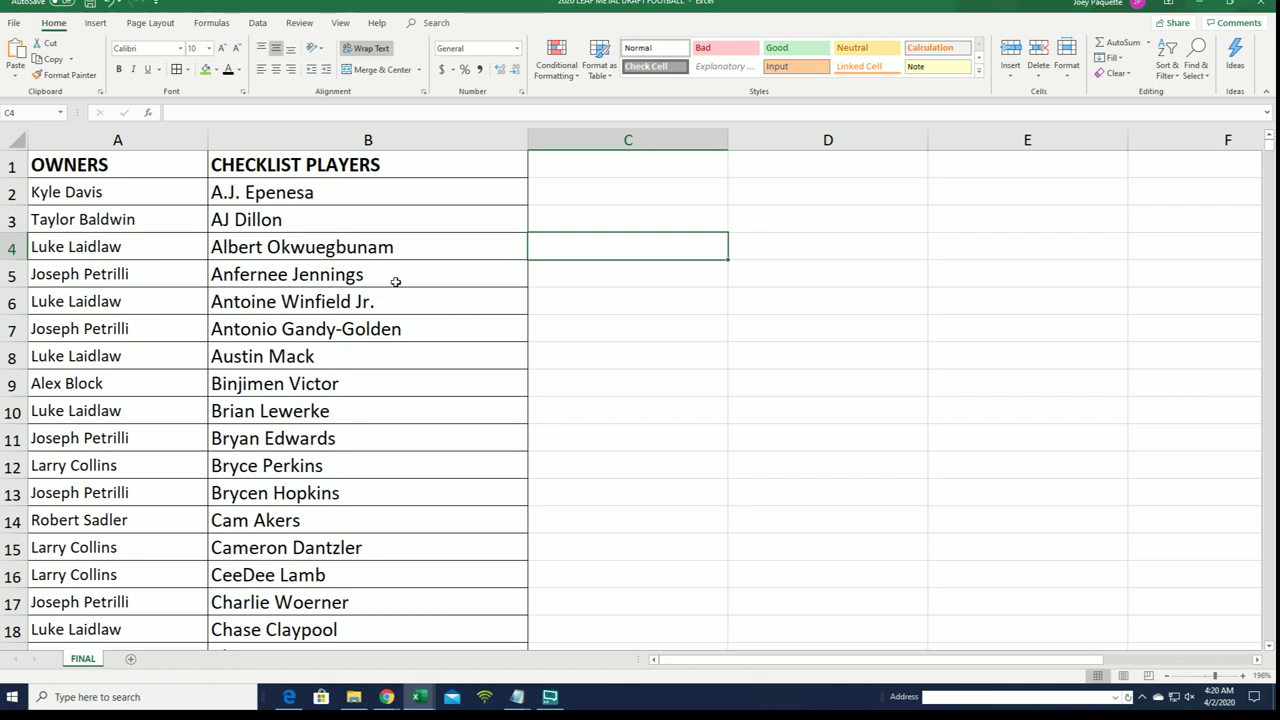
Step: Read through the alphabetically sorted owner and player pairings from row 2 down to row 66
scroll(395, 282, "down", 1)
scroll(395, 282, "down", 1)
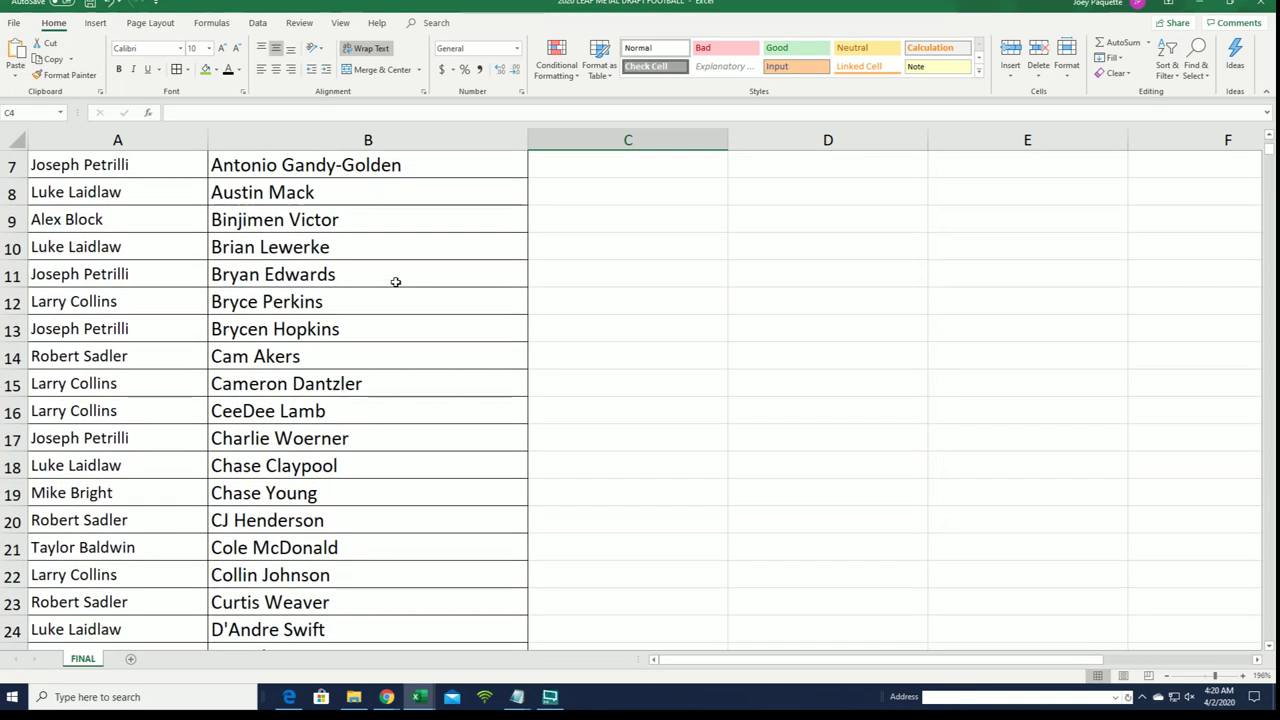
scroll(395, 282, "down", 1)
scroll(395, 282, "down", 1)
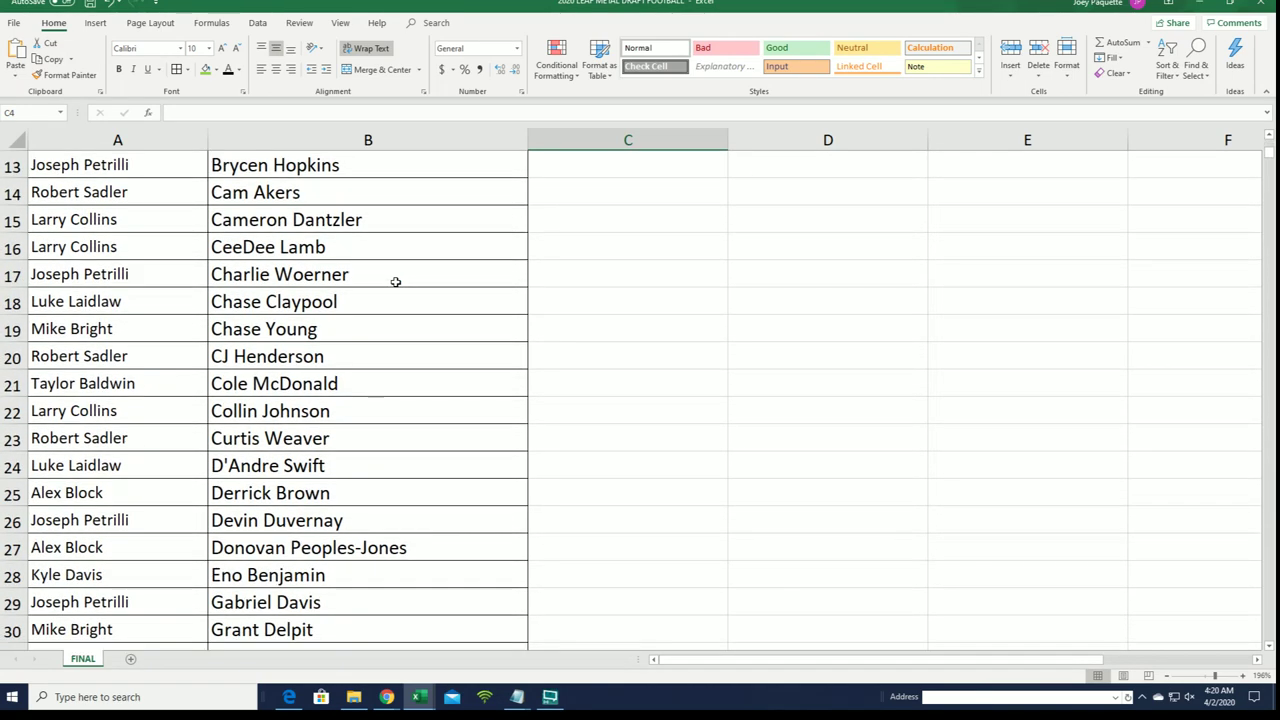
scroll(395, 282, "down", 2)
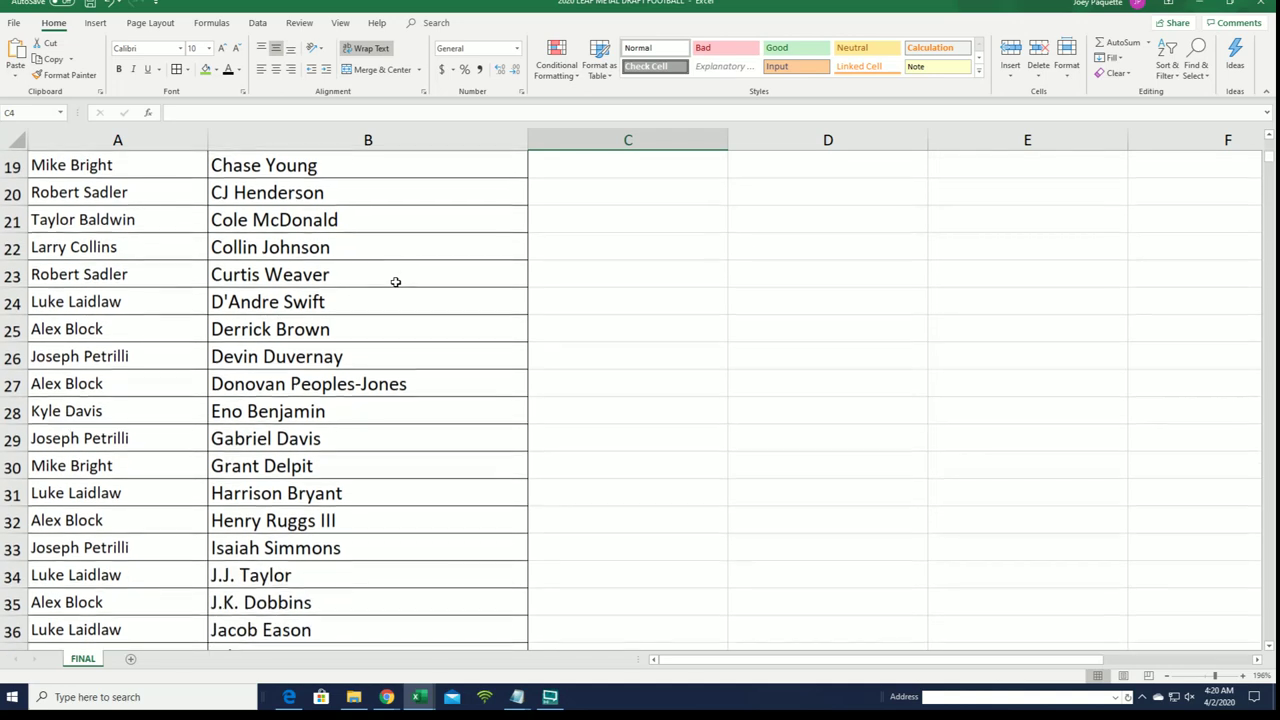
scroll(395, 282, "down", 3)
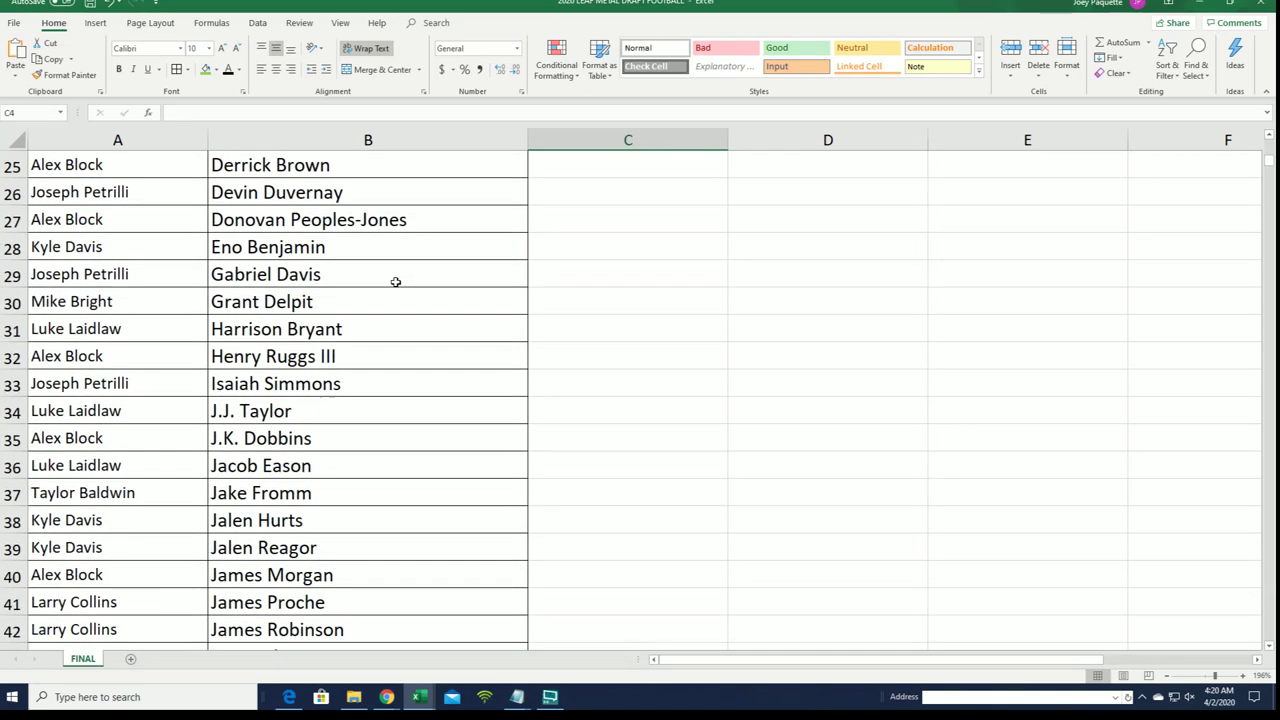
scroll(395, 282, "down", 2)
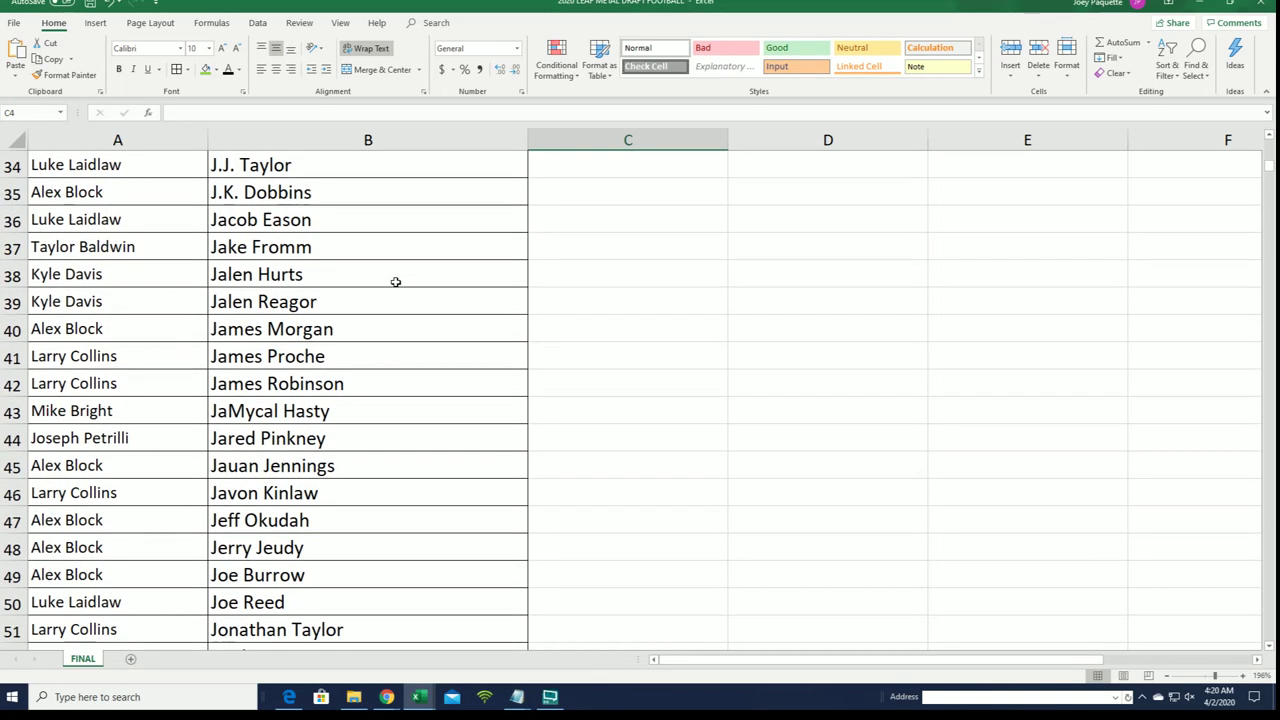
scroll(395, 282, "down", 1)
scroll(395, 282, "down", 2)
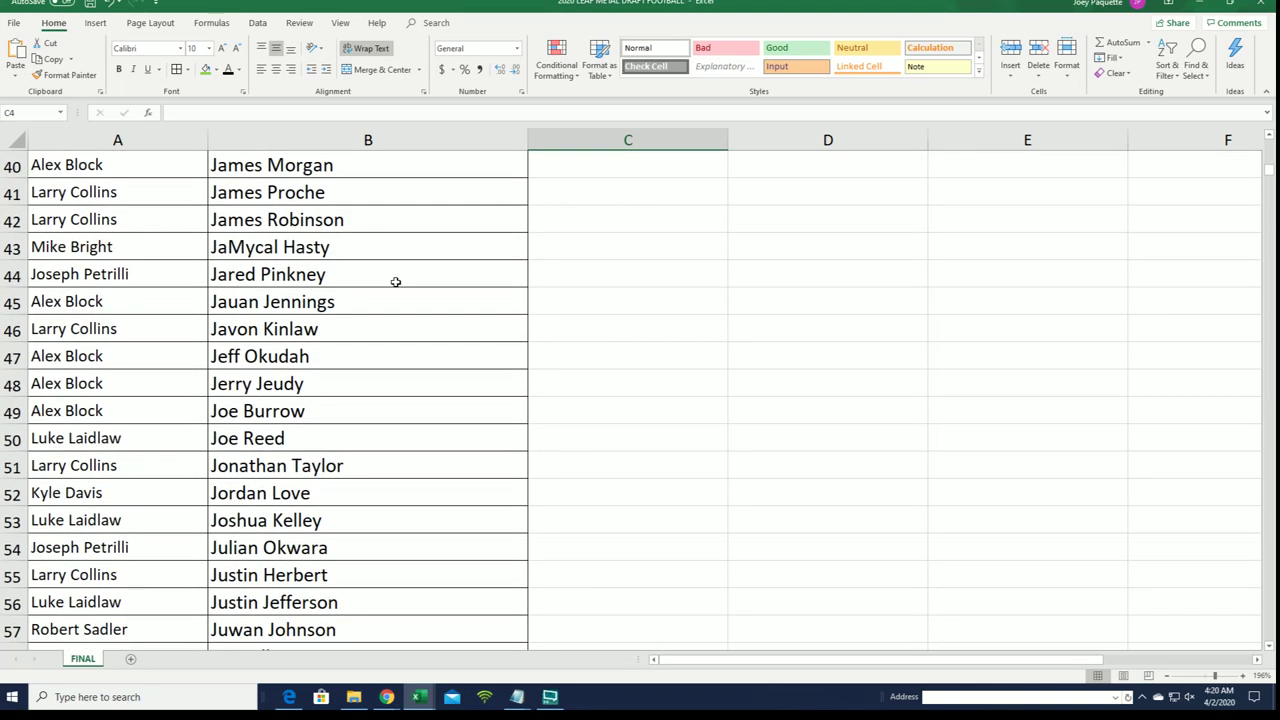
scroll(395, 282, "down", 2)
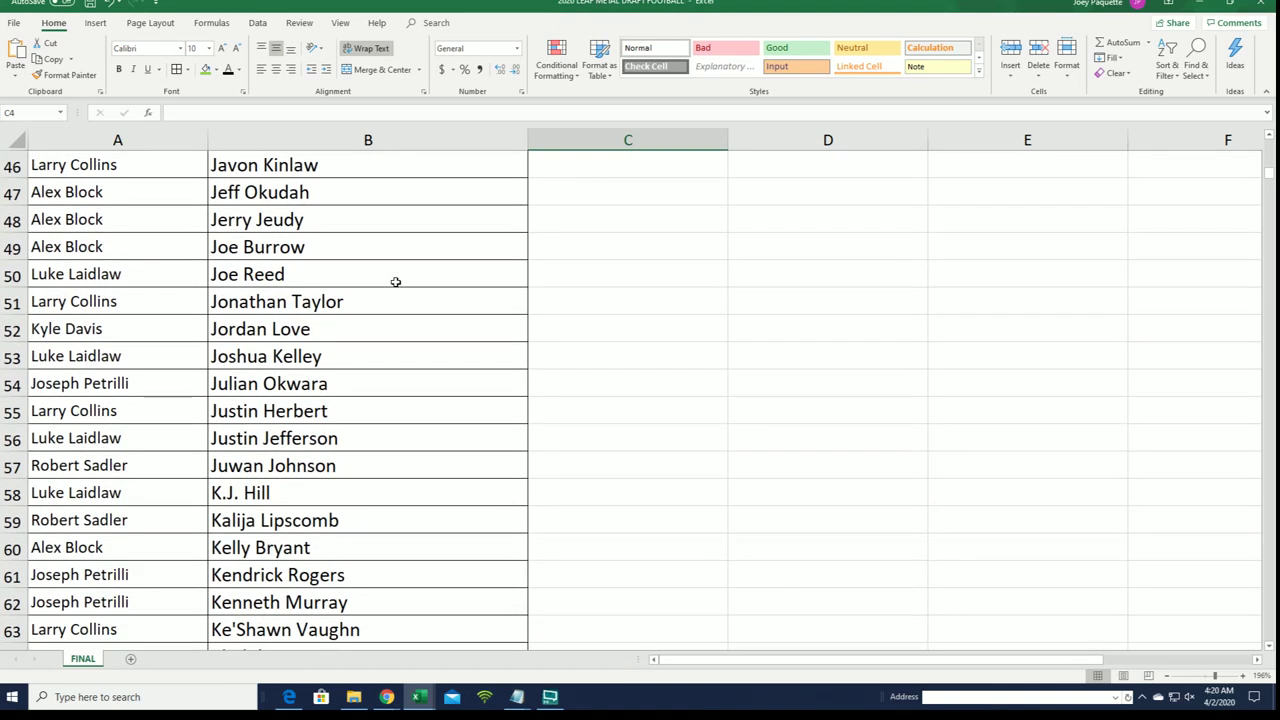
scroll(395, 282, "down", 1)
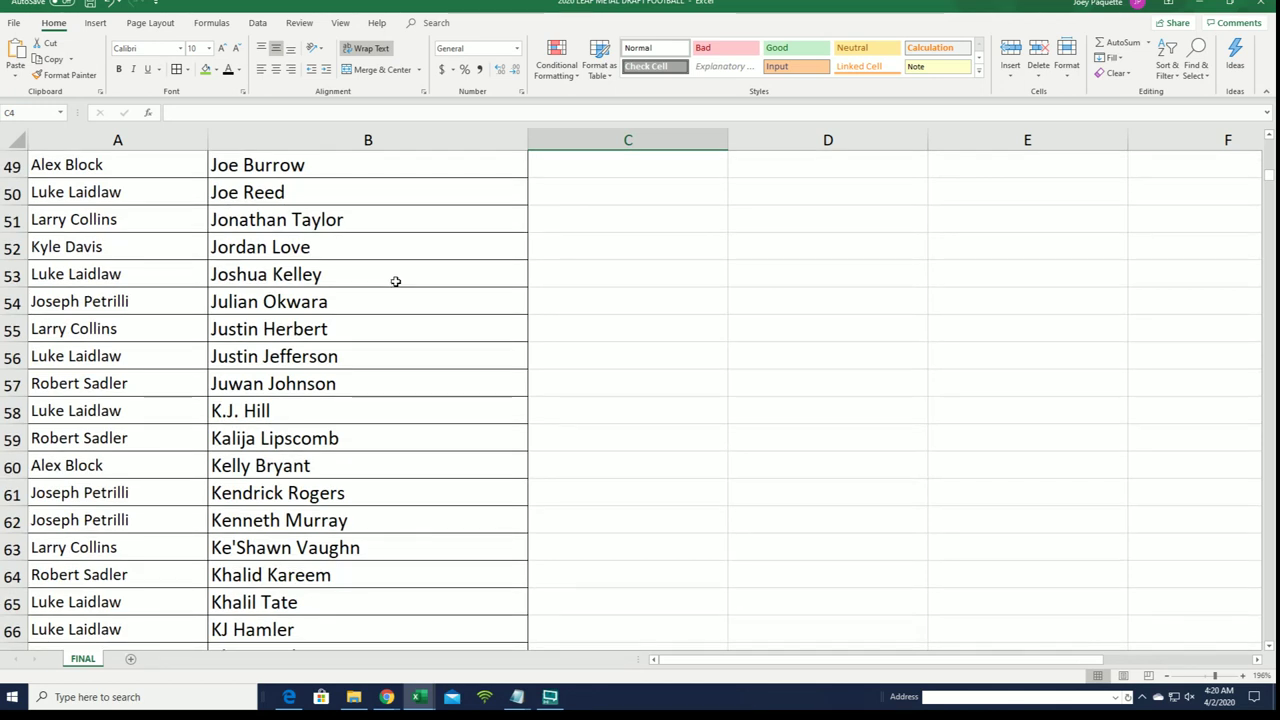
Step: Examine the sorted pairings from Julian Okwara in B54 through Lamical Perine in B68 and on to the last entry in row 85
left_click(252, 300)
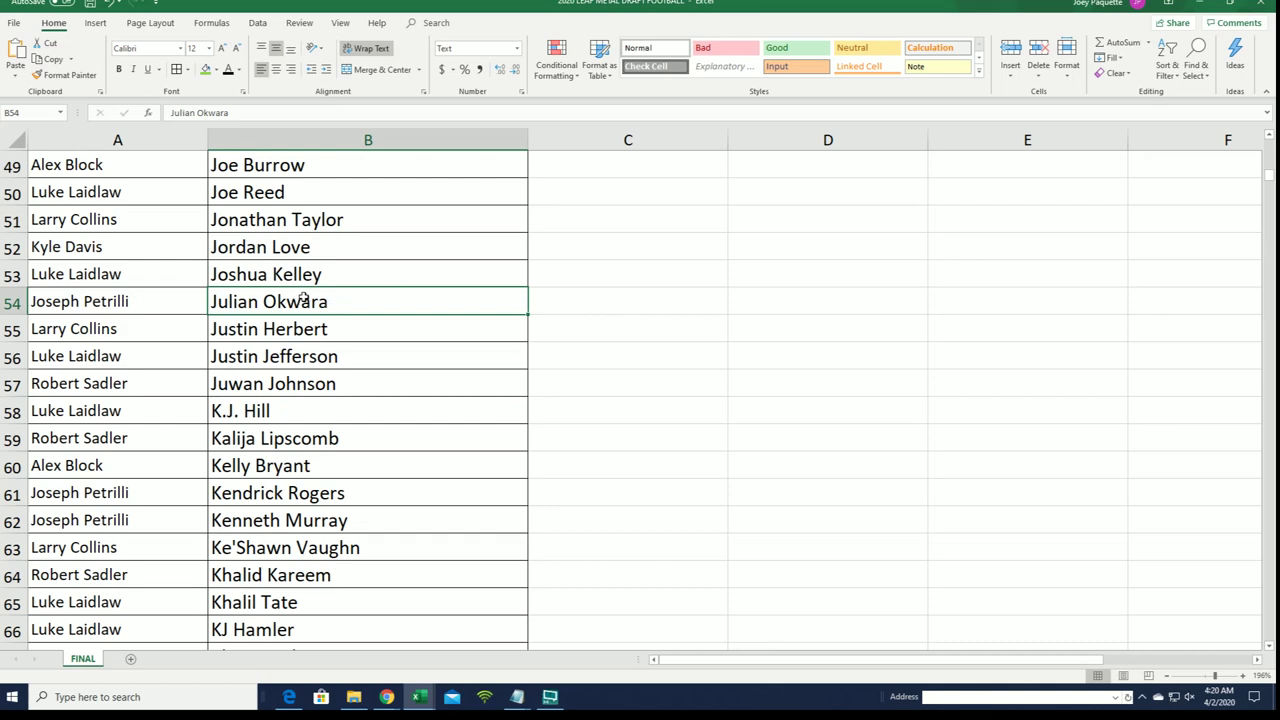
scroll(317, 279, "down", 1)
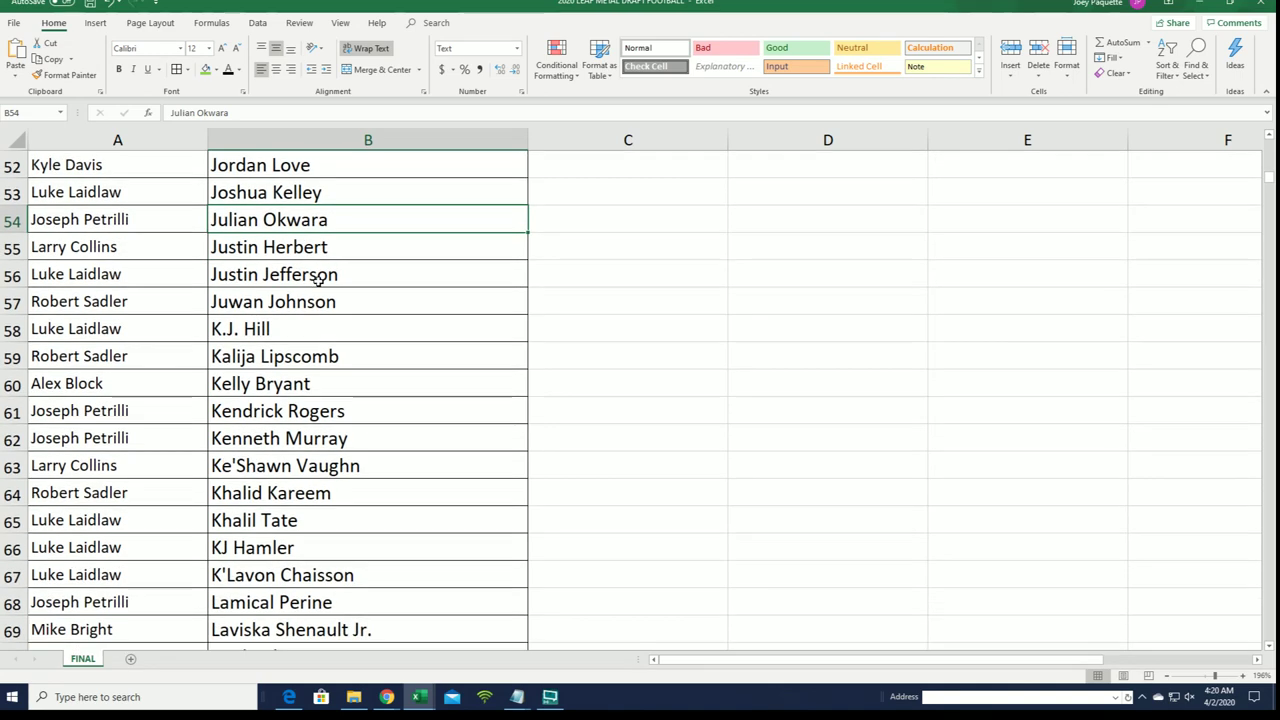
scroll(317, 279, "down", 1)
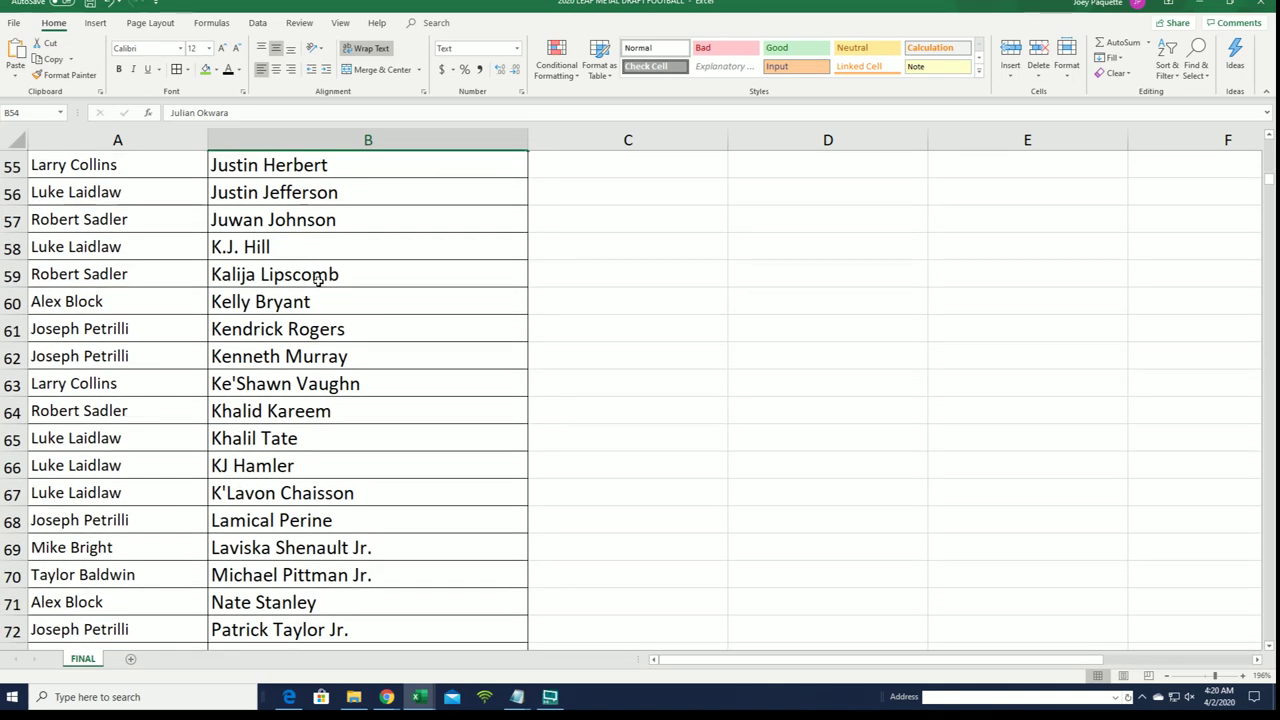
scroll(317, 279, "down", 1)
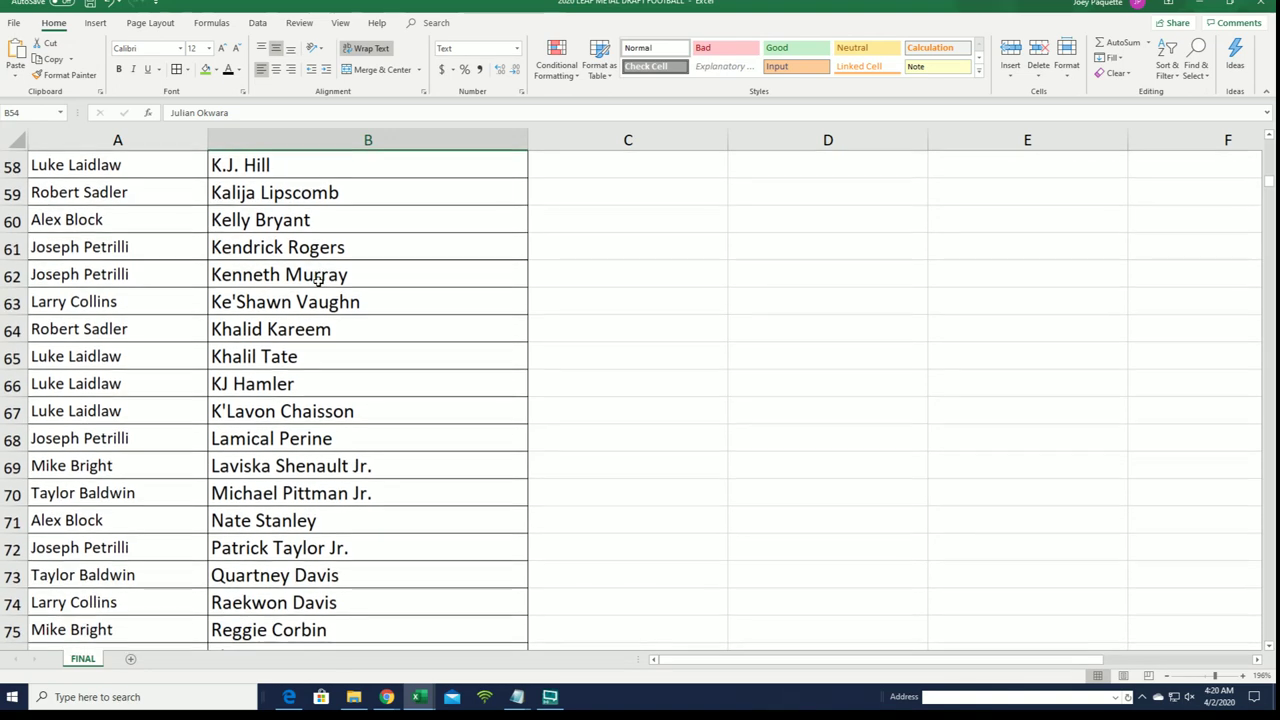
left_click(272, 436)
scroll(342, 329, "down", 1)
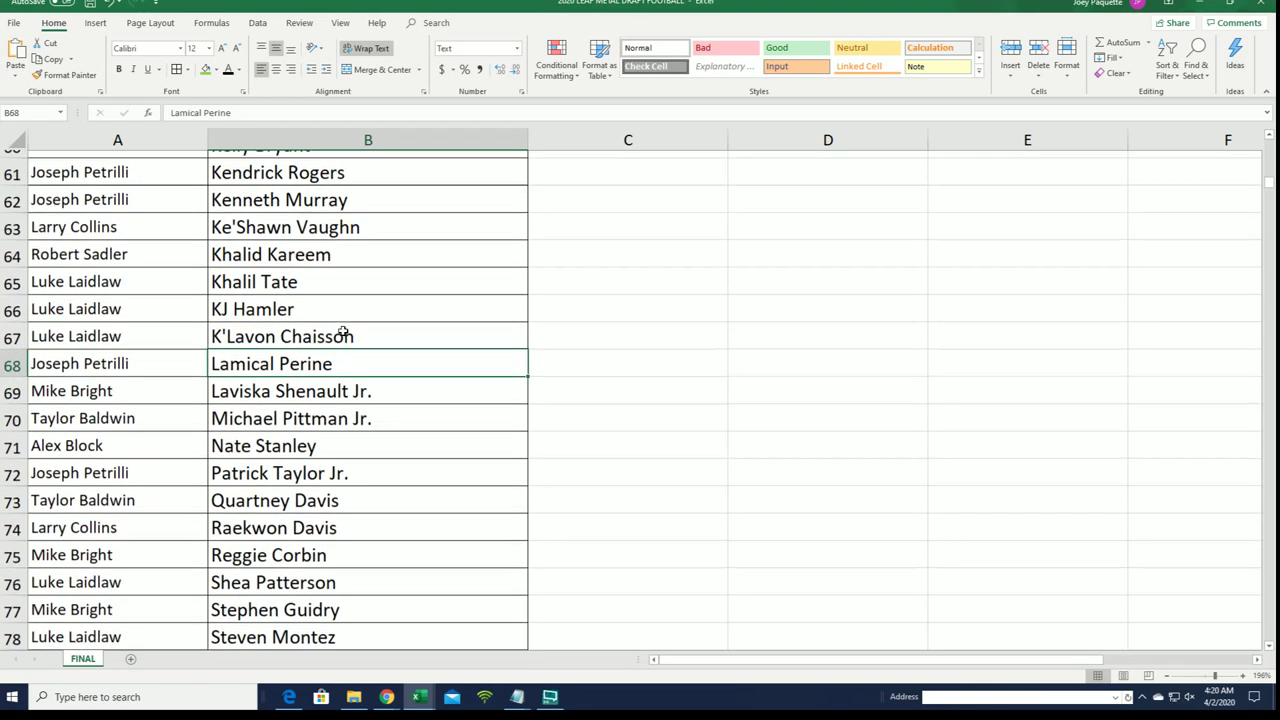
scroll(342, 329, "down", 2)
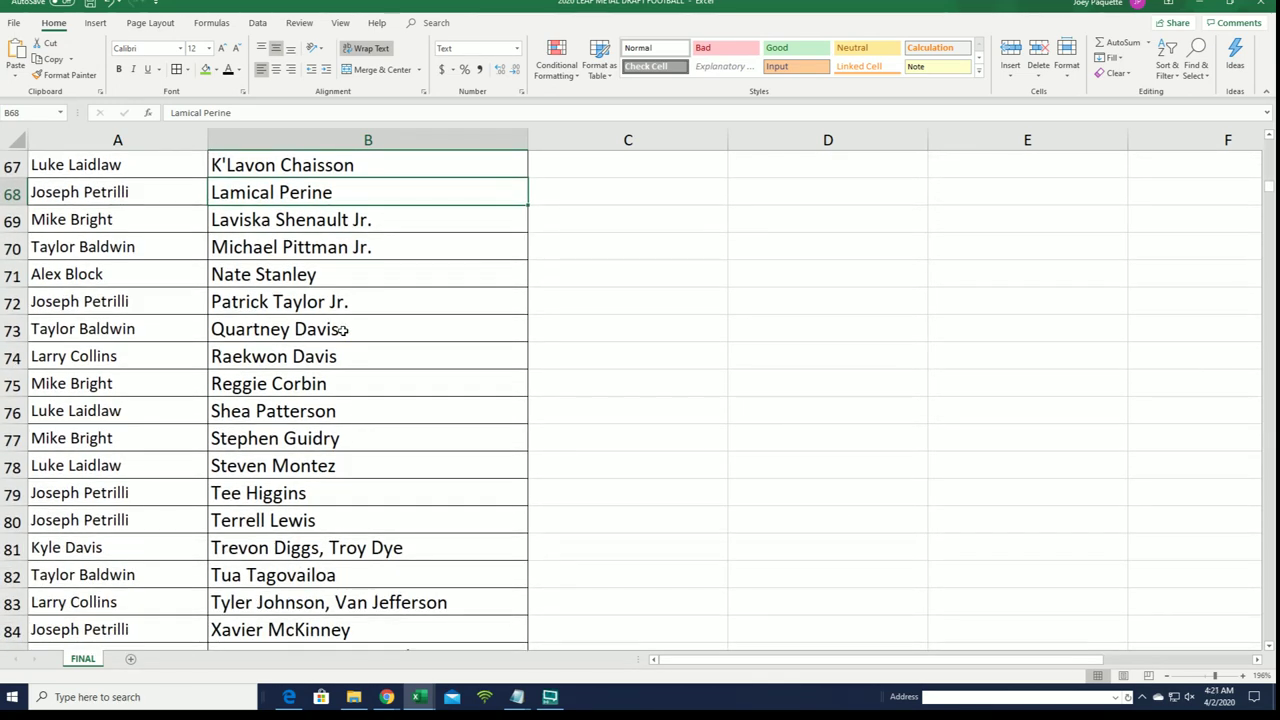
scroll(342, 329, "down", 1)
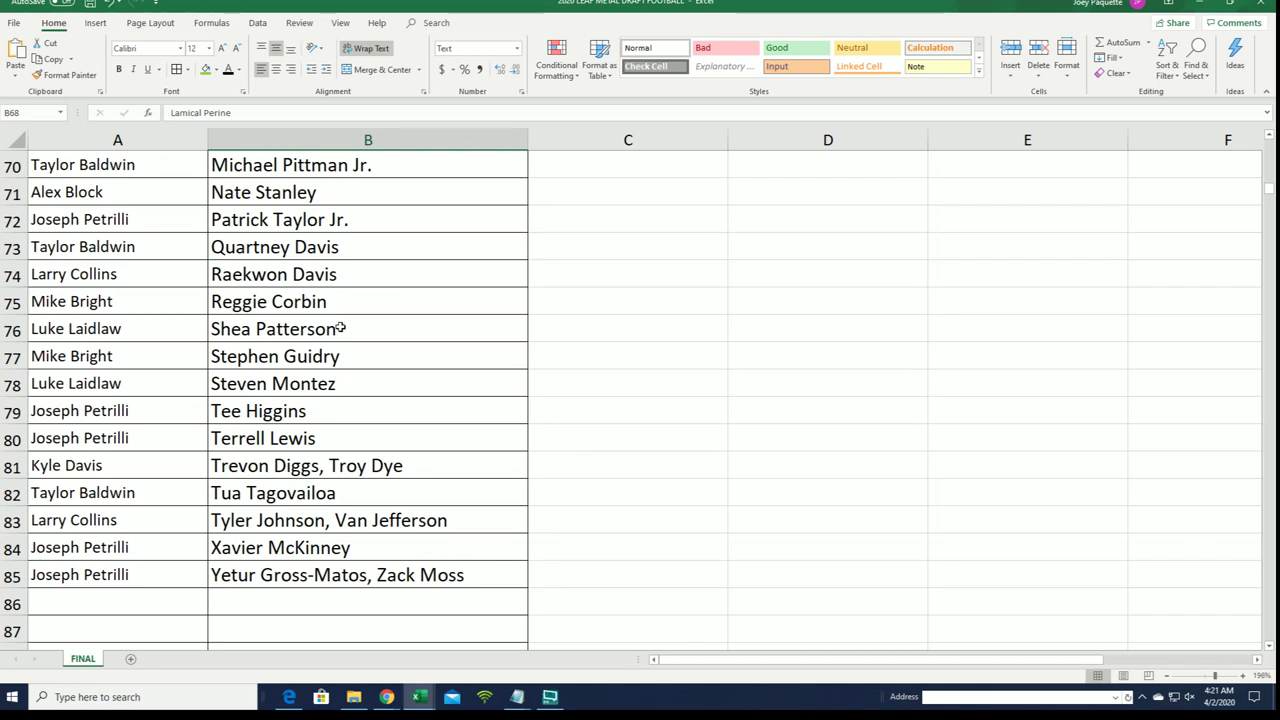
Step: Review the sorted pairings from row 85 back up to the headers, ending with empty cell C5 selected
scroll(340, 328, "up", 1)
scroll(340, 328, "up", 1)
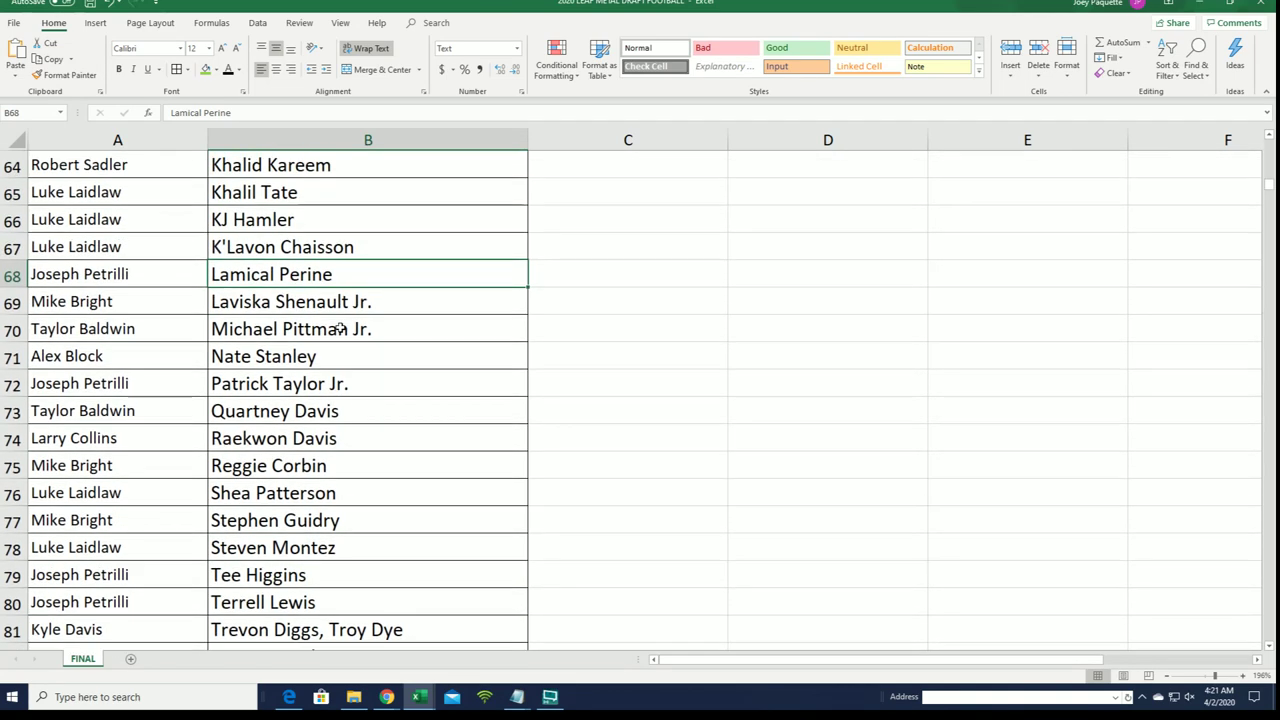
scroll(340, 328, "up", 1)
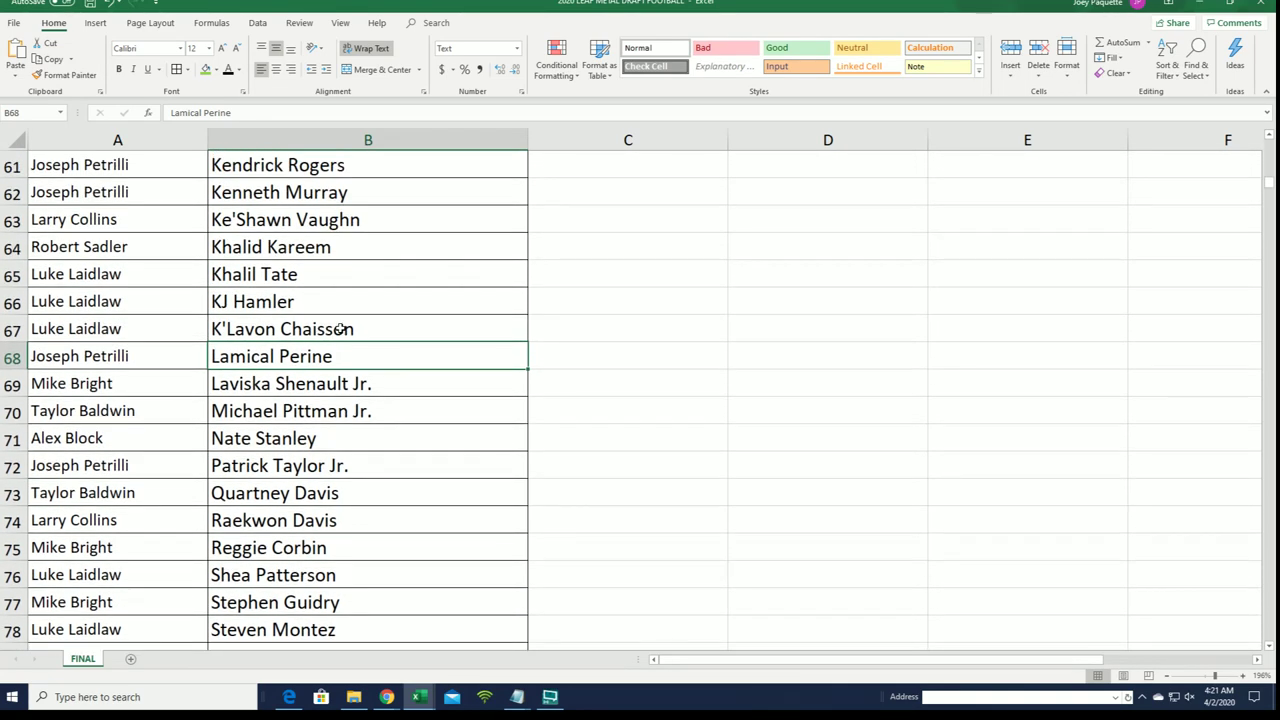
scroll(340, 328, "up", 2)
scroll(340, 328, "up", 2)
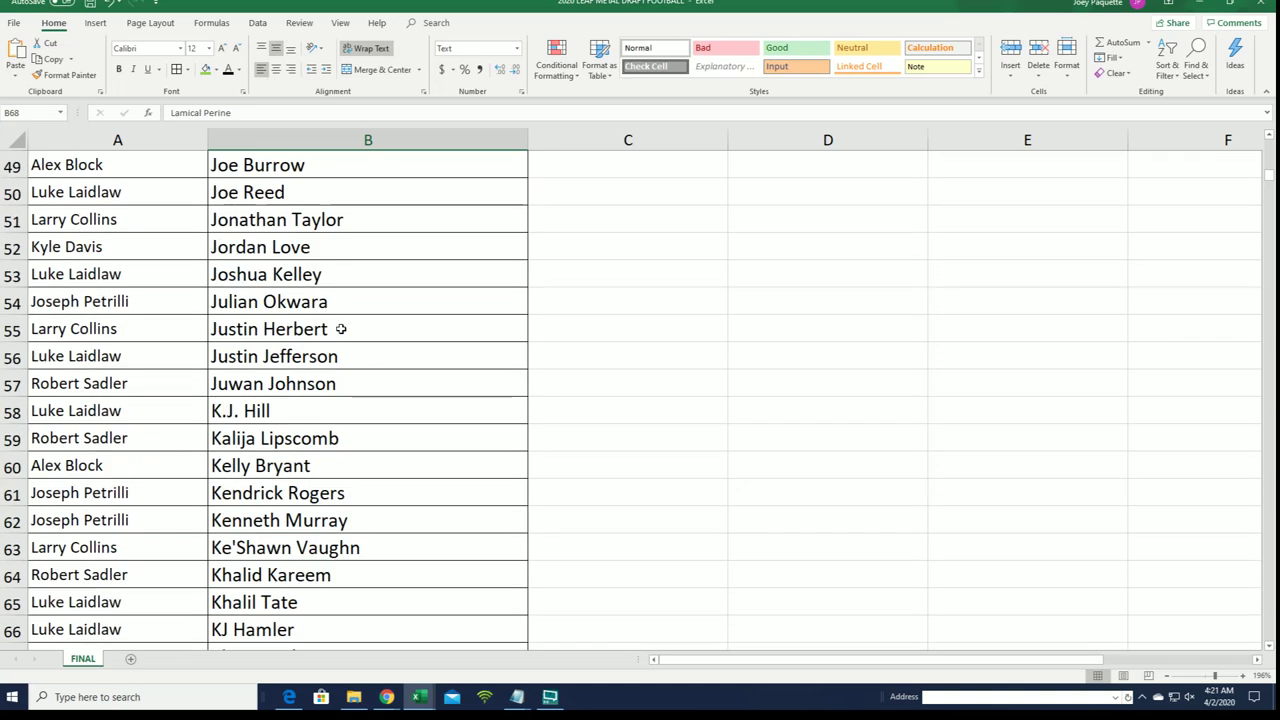
scroll(340, 328, "up", 1)
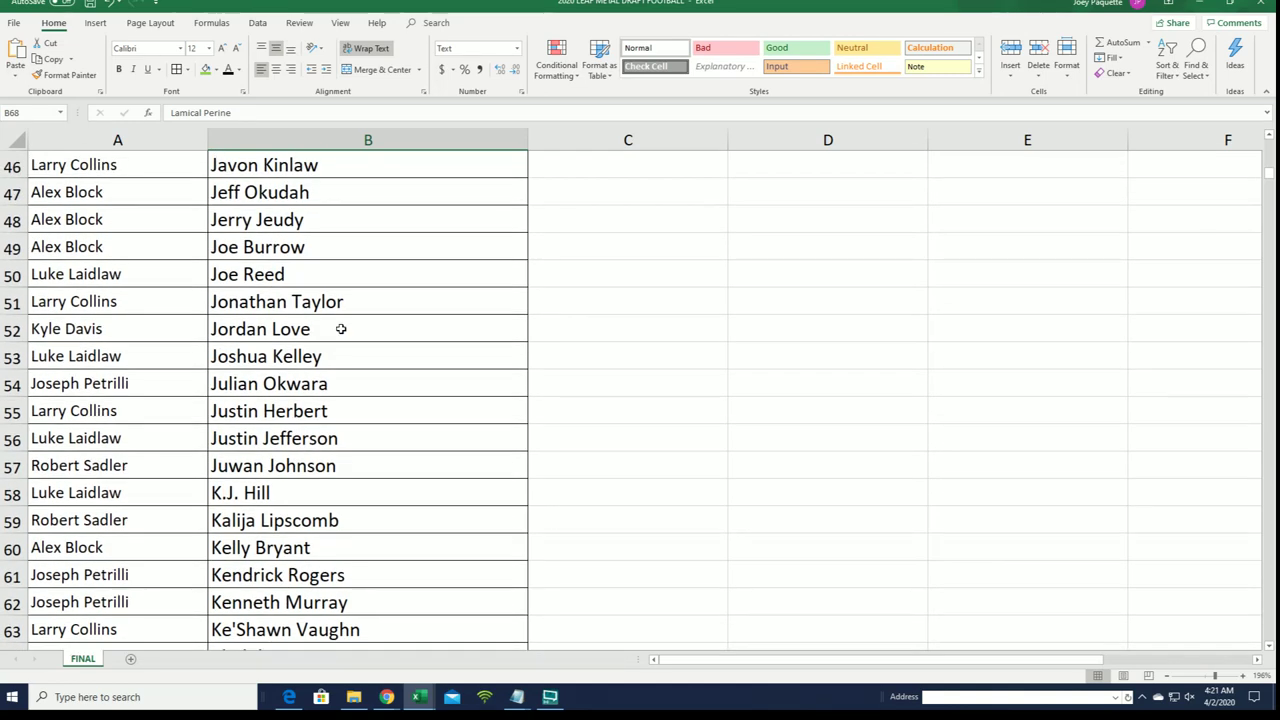
scroll(340, 328, "up", 3)
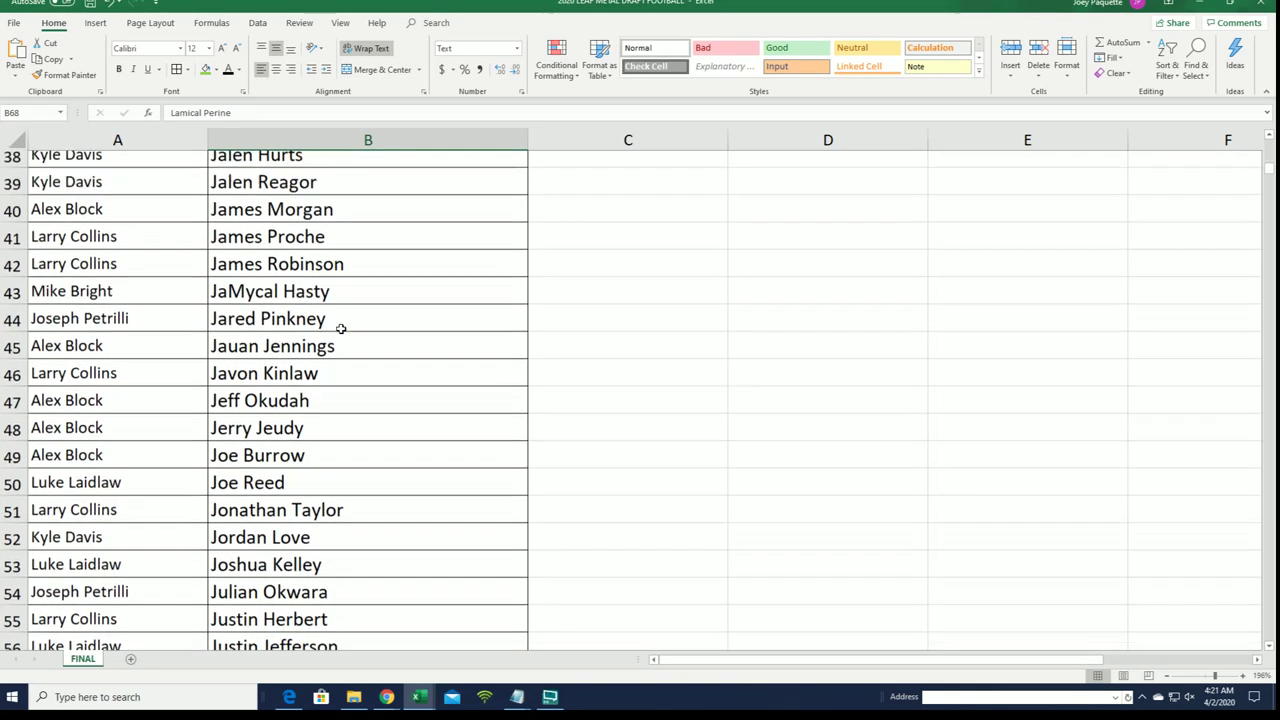
scroll(340, 328, "up", 9)
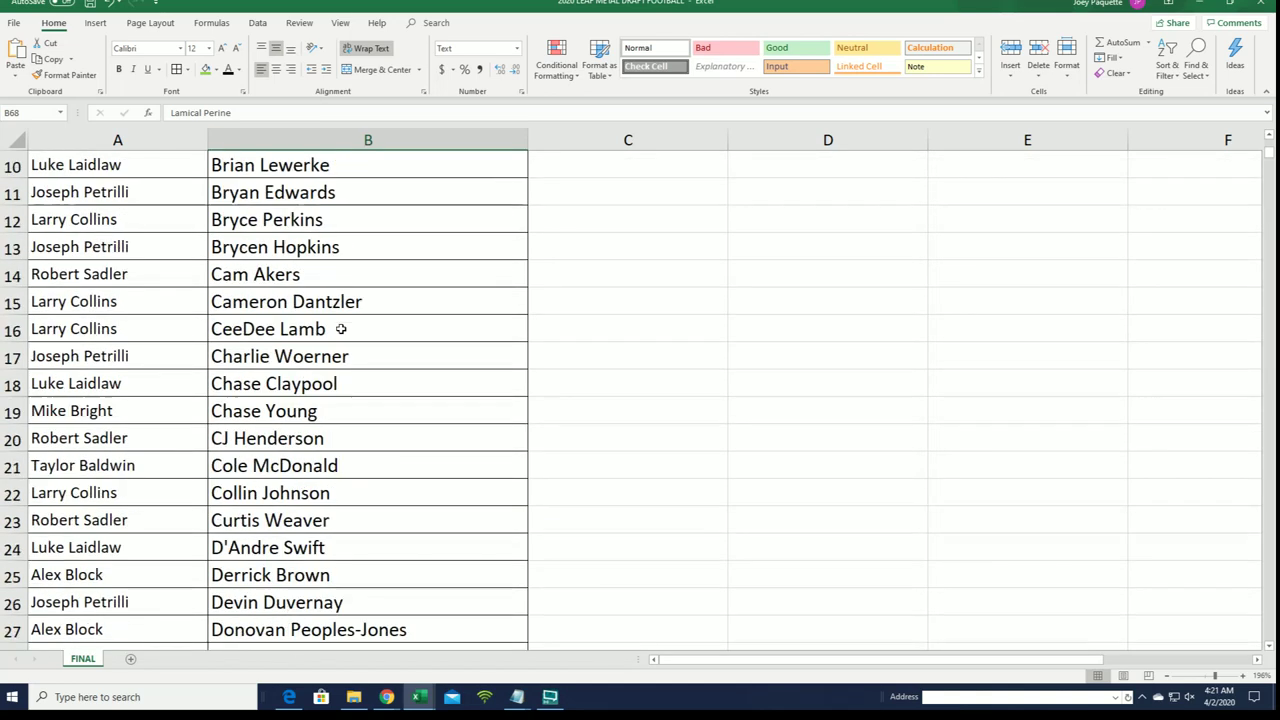
scroll(340, 328, "up", 3)
left_click(536, 272)
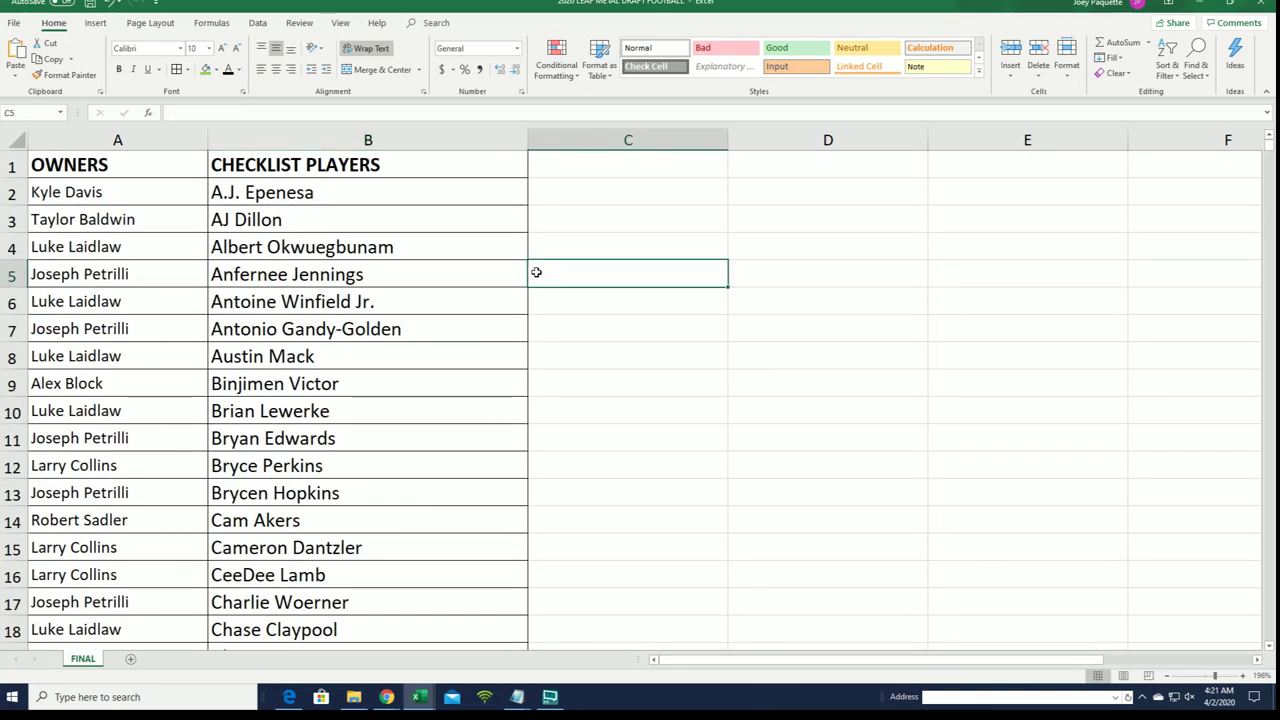